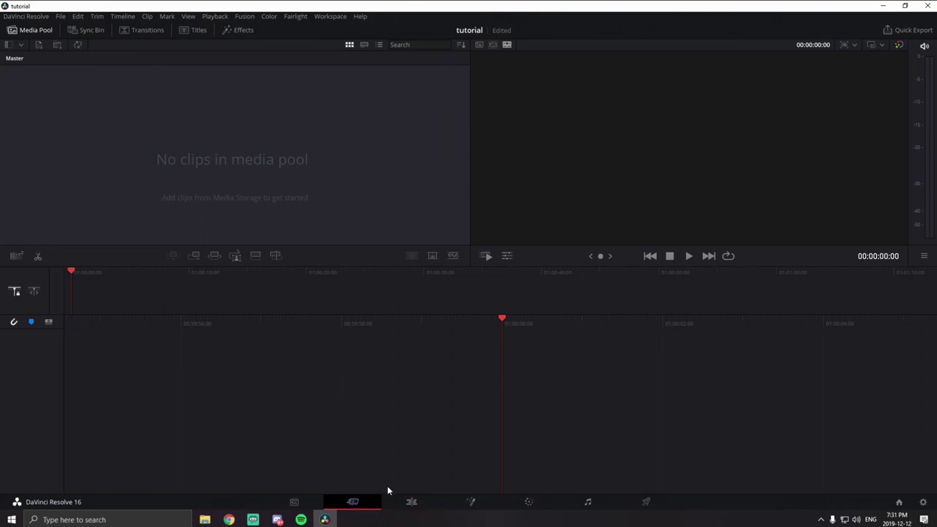
Switch to the Edit page and open the Videos folder of Hard drive (D:) in File Explorer.
left_click(412, 502)
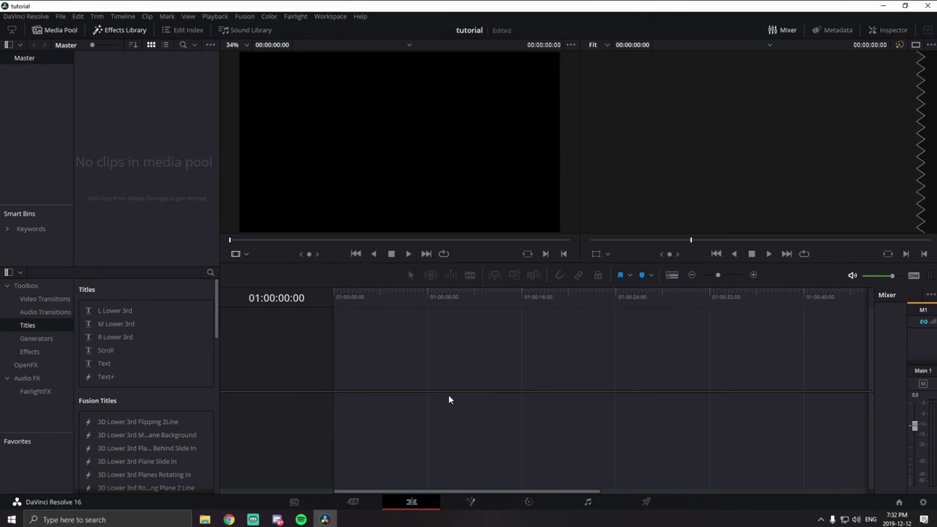
left_click(205, 520)
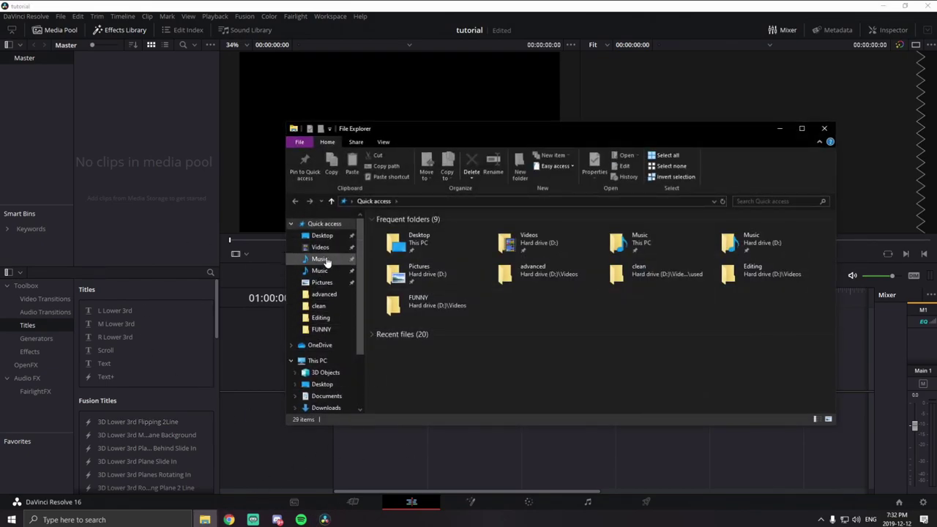
scroll(334, 366, "down", 2)
scroll(333, 366, "down", 1)
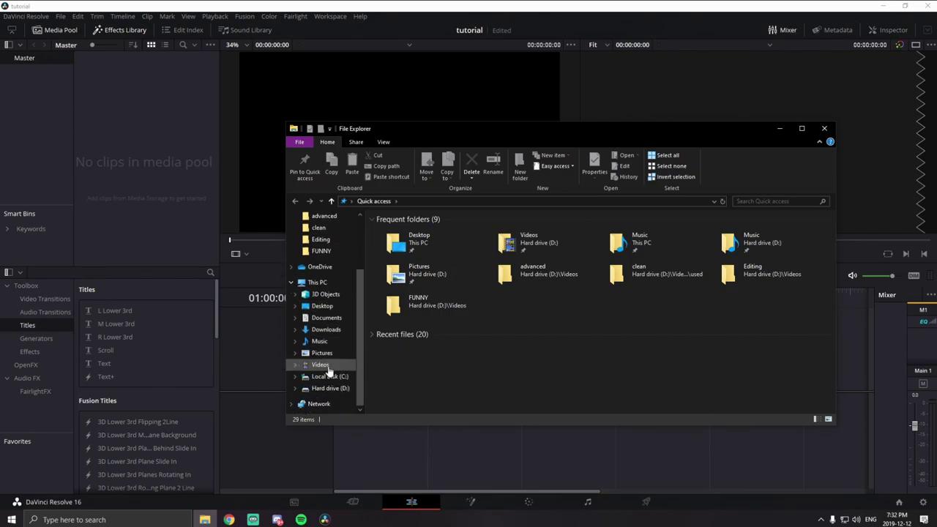
left_click(329, 365)
left_click(331, 388)
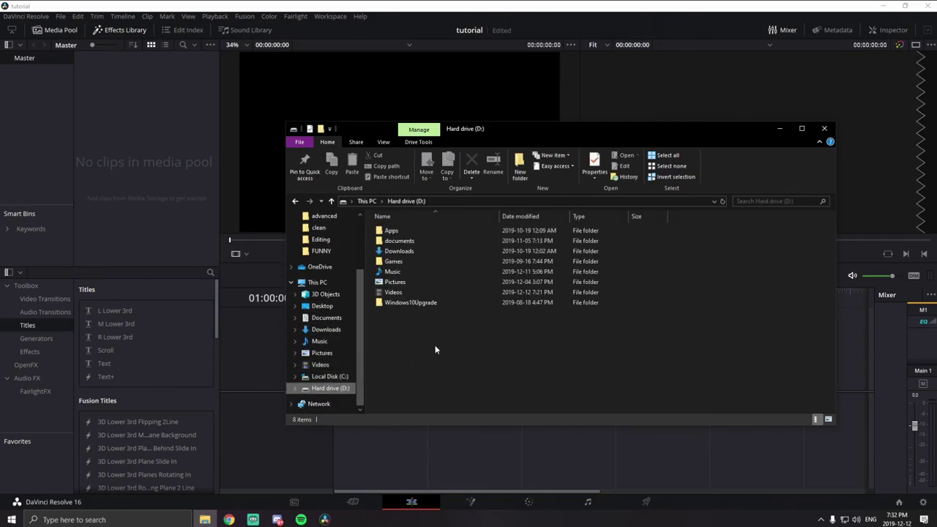
double_click(413, 292)
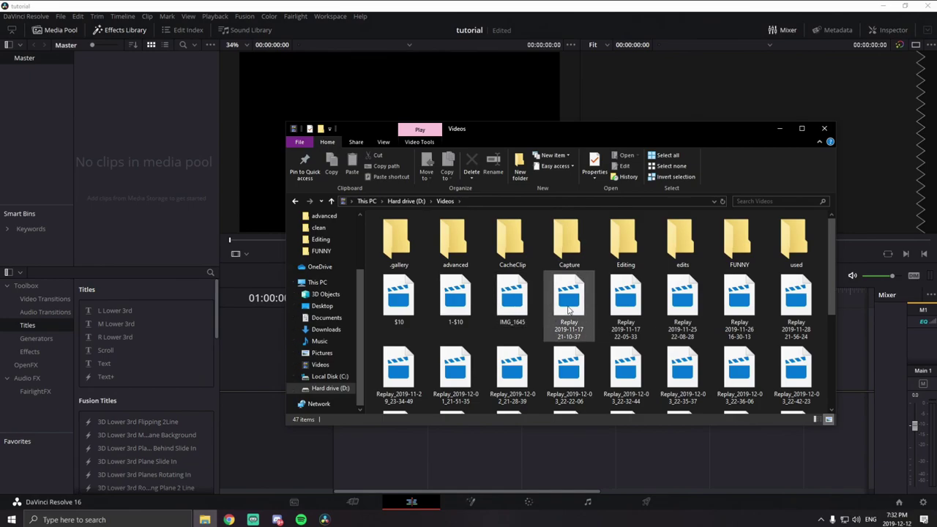
Import gameplay Replay footage from the Videos folder into the project's Master bin.
scroll(766, 366, "down", 3)
scroll(765, 359, "up", 3)
left_click_drag(739, 300, 123, 194)
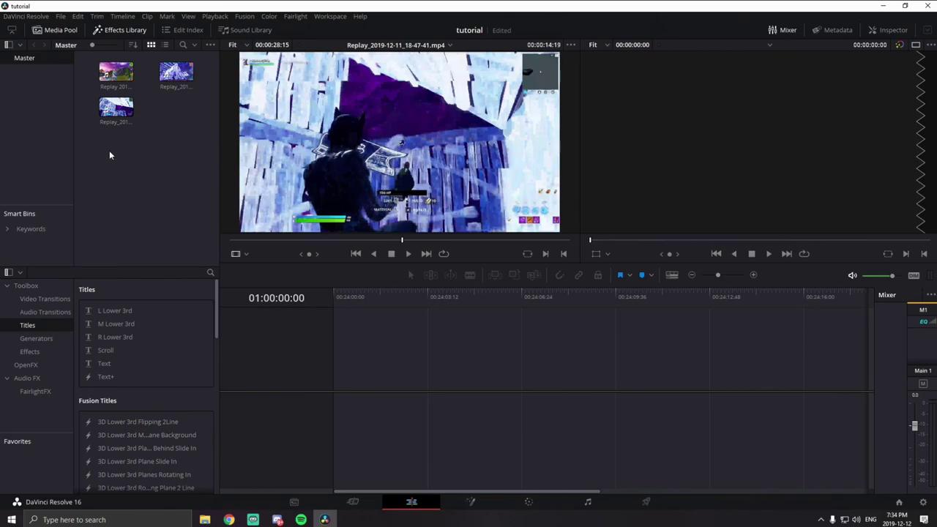
Select the three imported clips in the Master bin and review their source Videos folder in File Explorer.
mouse_move(123, 185)
left_mouse_down()
mouse_move(103, 85)
mouse_move(176, 63)
left_mouse_up()
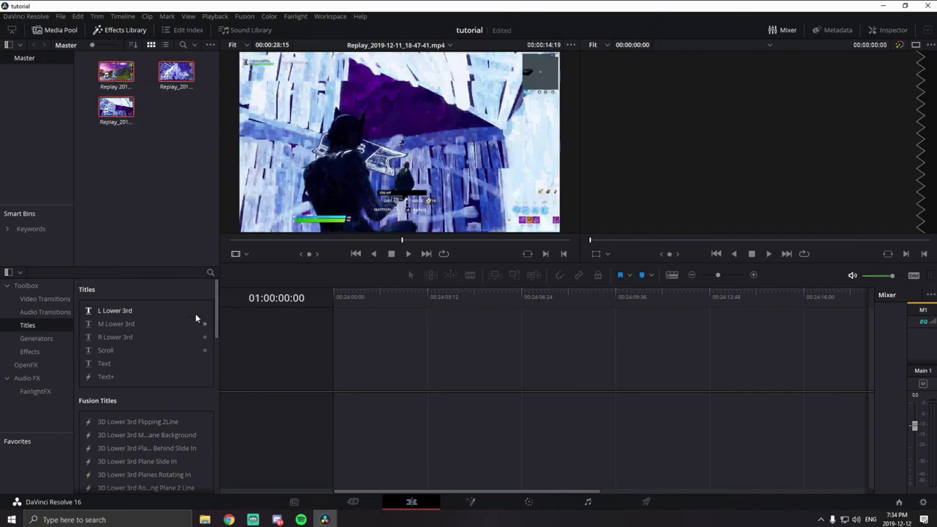
left_click(194, 311)
left_click(205, 520)
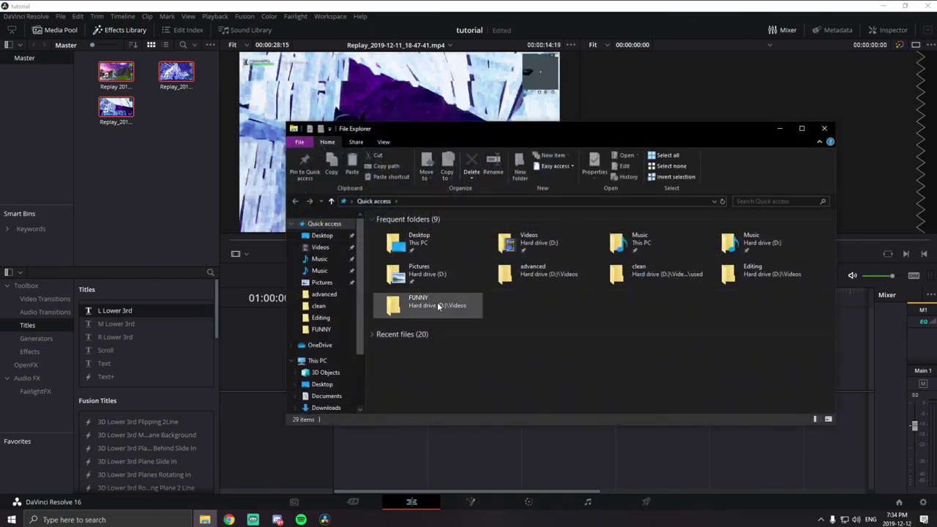
double_click(532, 250)
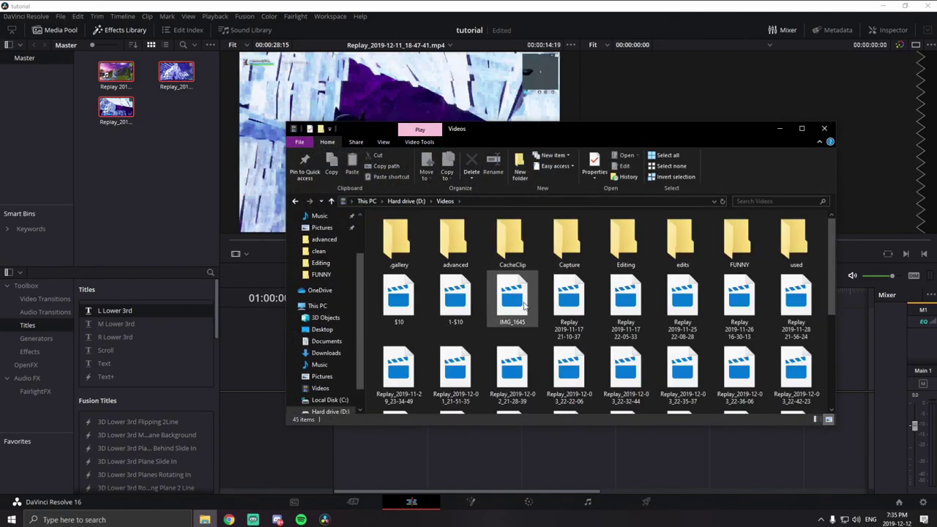
left_click_drag(568, 300, 589, 284)
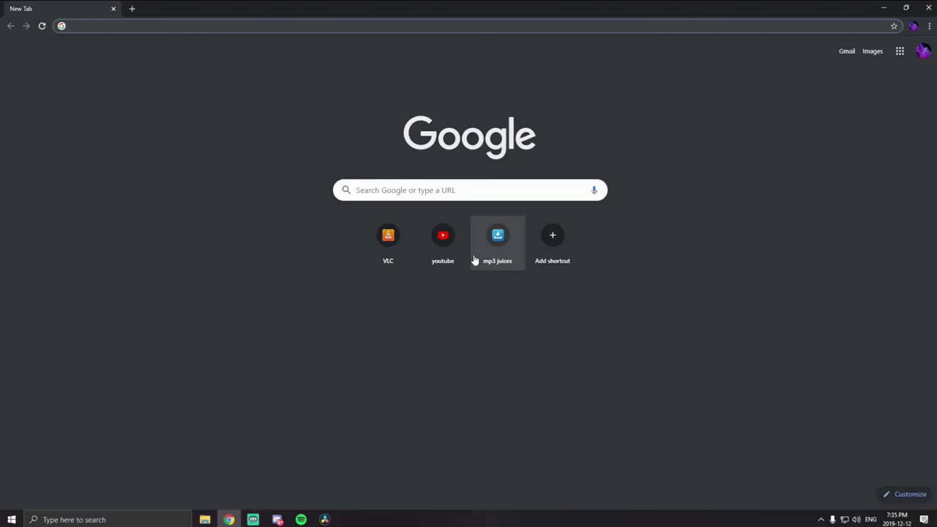
Switch to Chrome, search YouTube for kina and open the video "Kina - Can We Kiss Forever?".
left_click(462, 245)
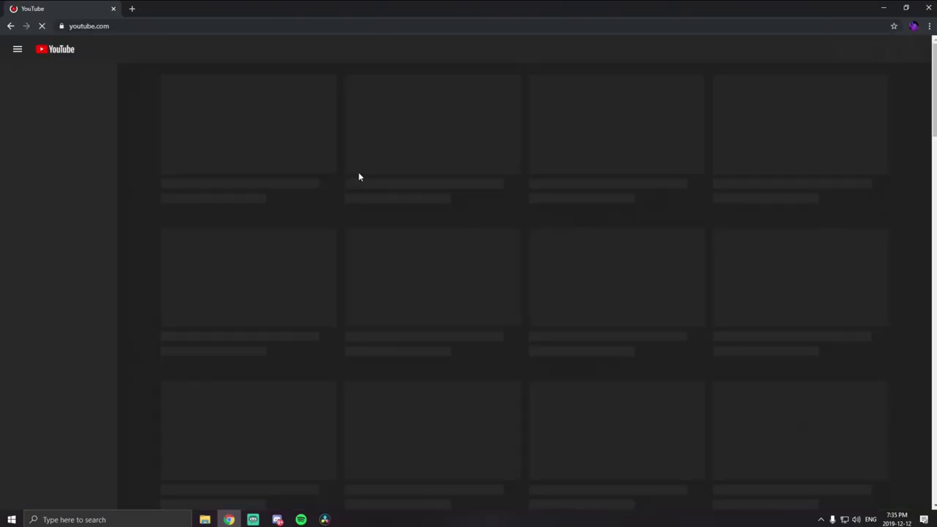
left_click(371, 50)
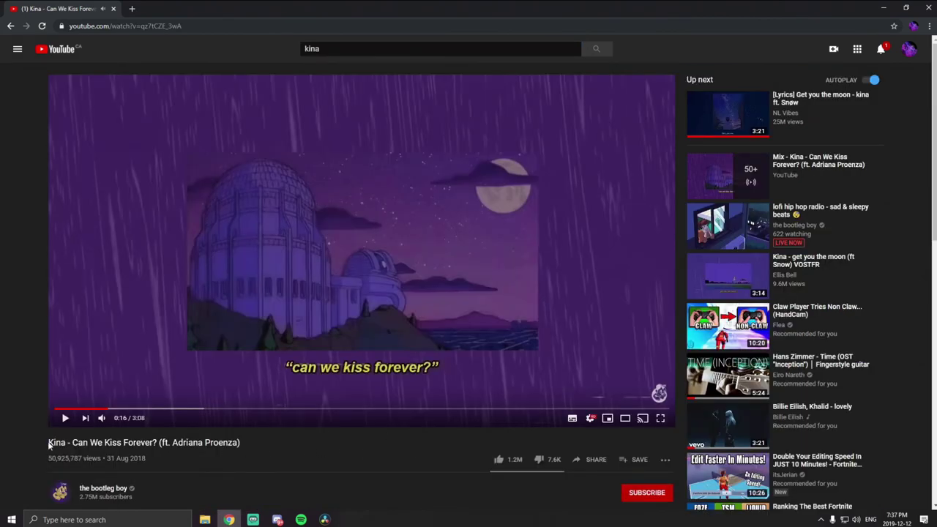
left_click_drag(47, 444, 76, 444)
left_click_drag(144, 449, 48, 443)
left_click(331, 452)
scroll(378, 417, "down", 1)
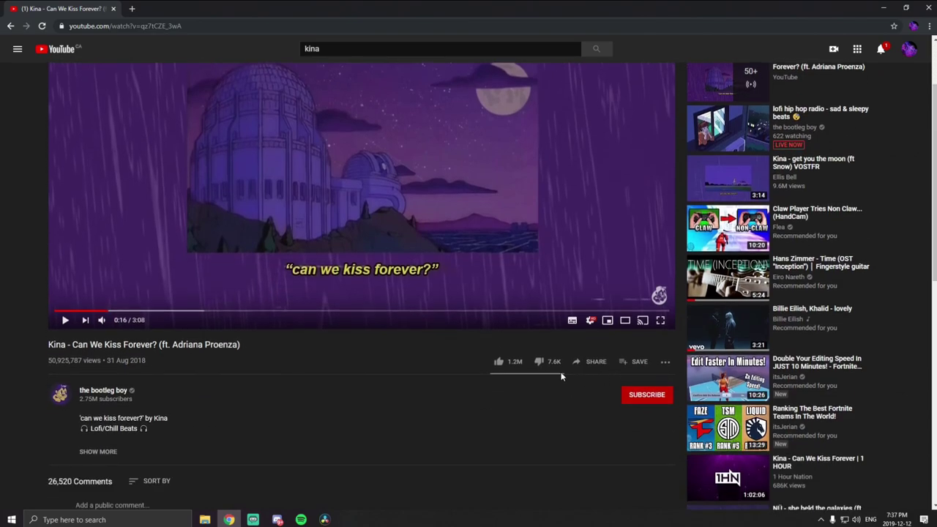
Copy the share link of the song's YouTube video and close the sharing options.
left_click(595, 361)
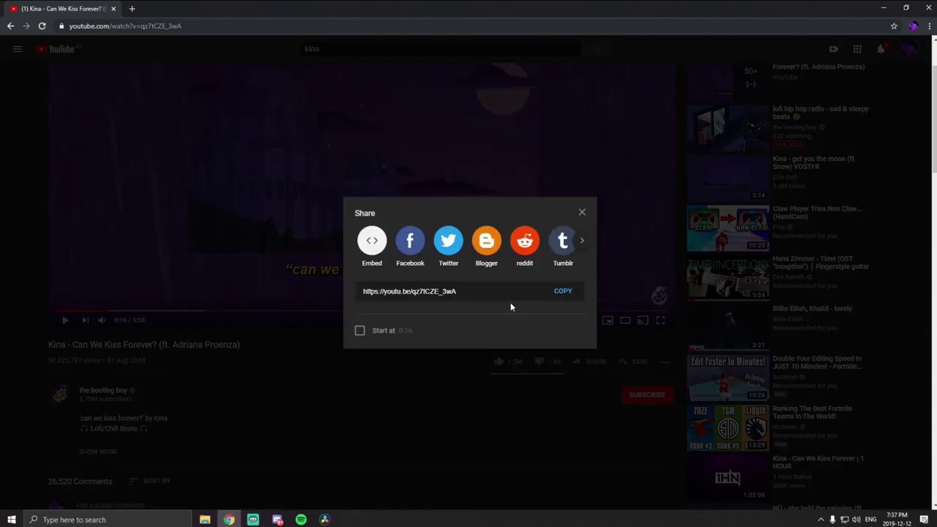
left_click(562, 292)
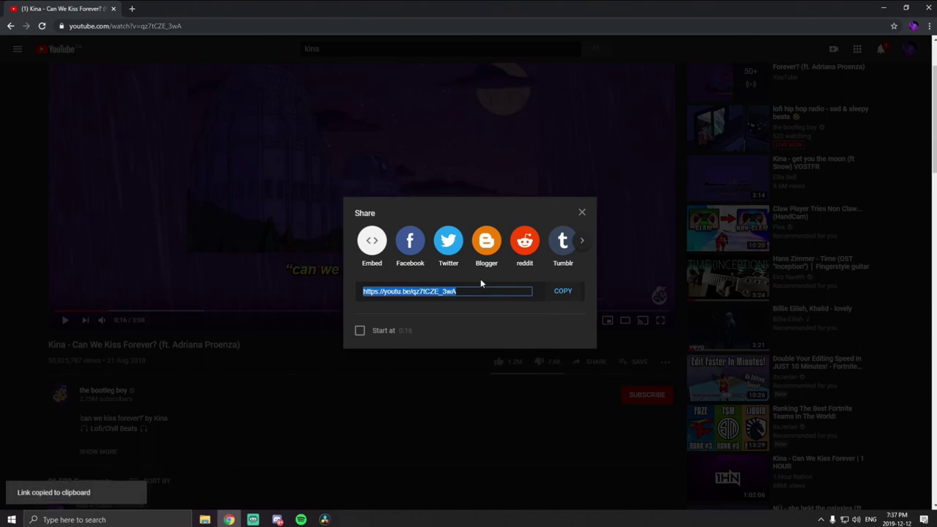
left_click(581, 212)
Search for "mp3 juices" in a new browser tab and open the mp3juices.cc site.
key("ctrl+t")
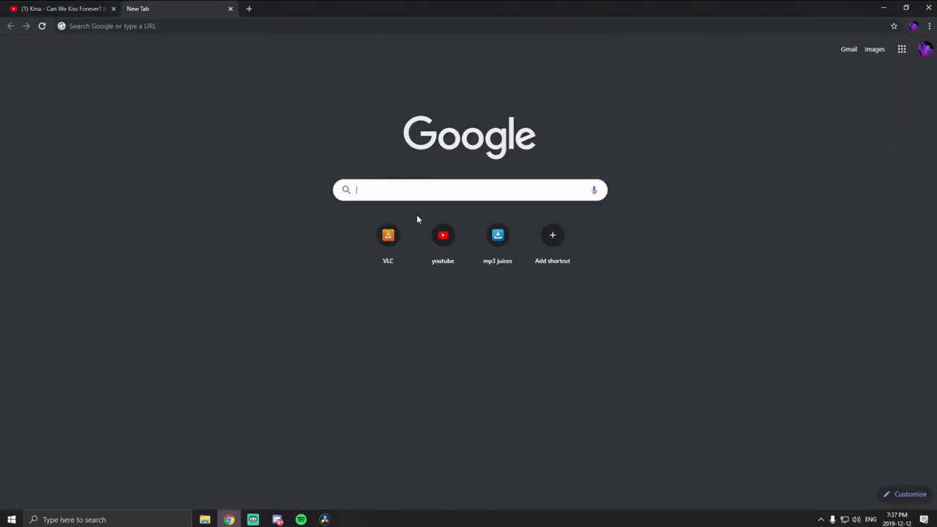
type("mp3 ")
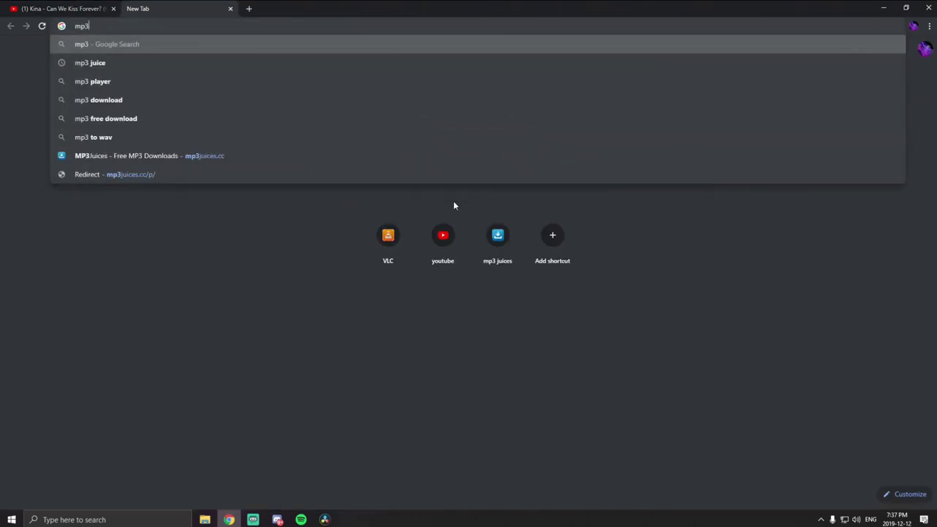
type("juices")
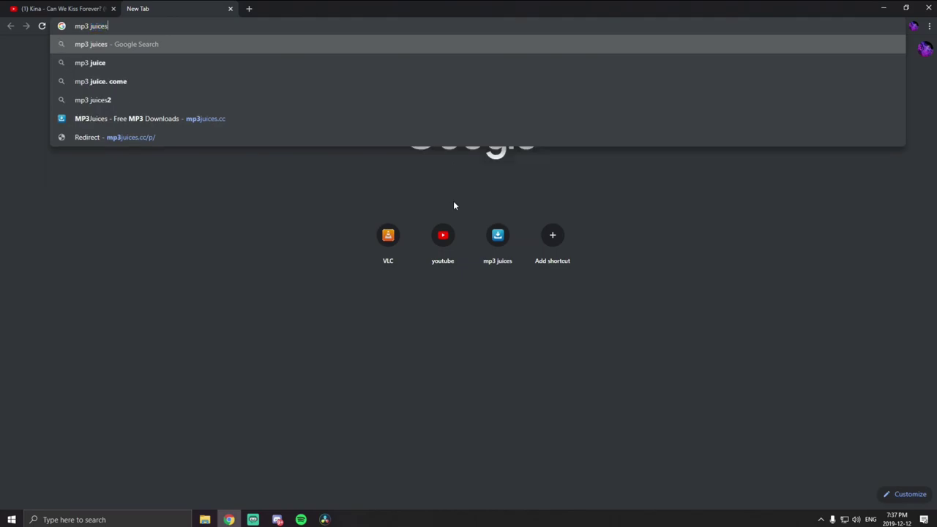
key("Return")
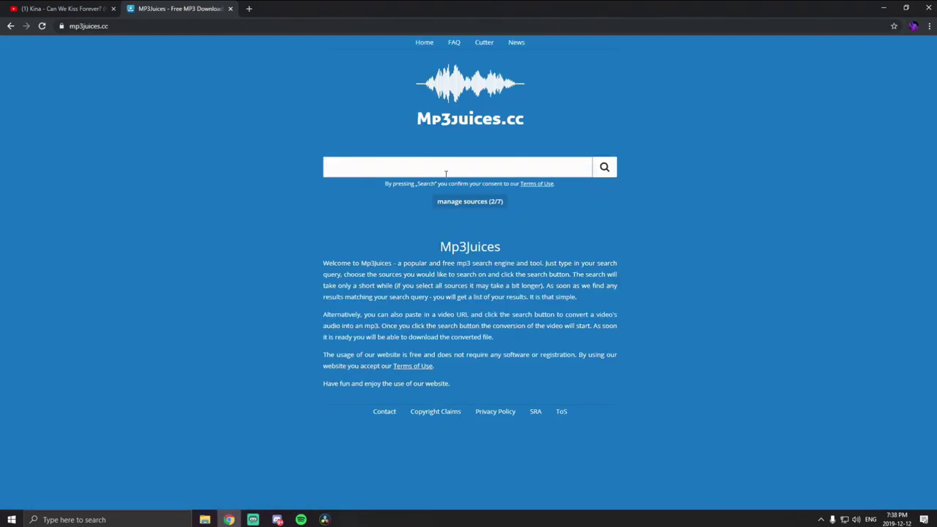
Convert the copied YouTube link on mp3juices.cc and download the MP3, closing the advertising page that opens.
right_click(365, 170)
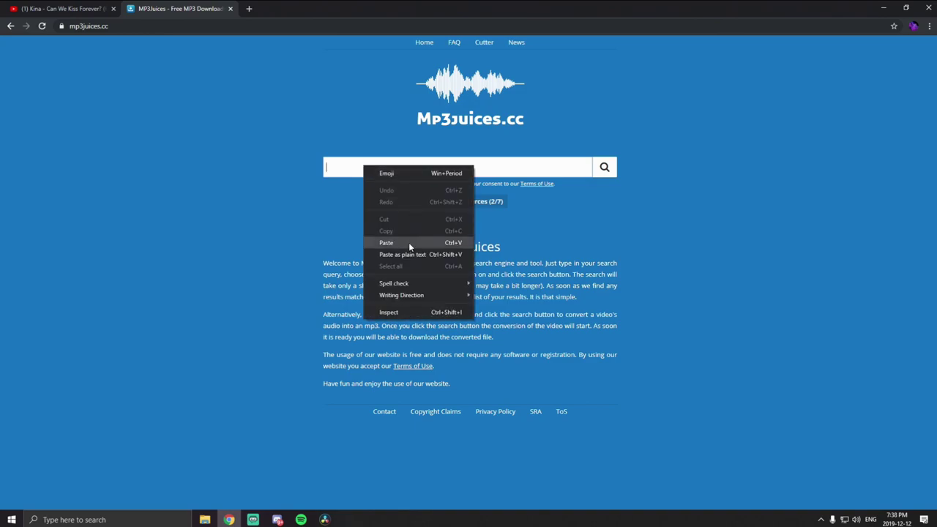
left_click(309, 198)
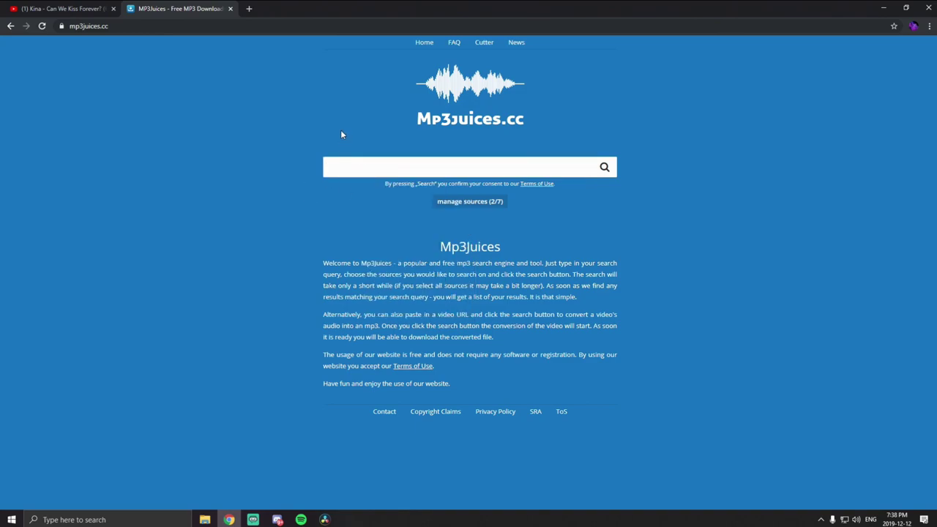
left_click(339, 161)
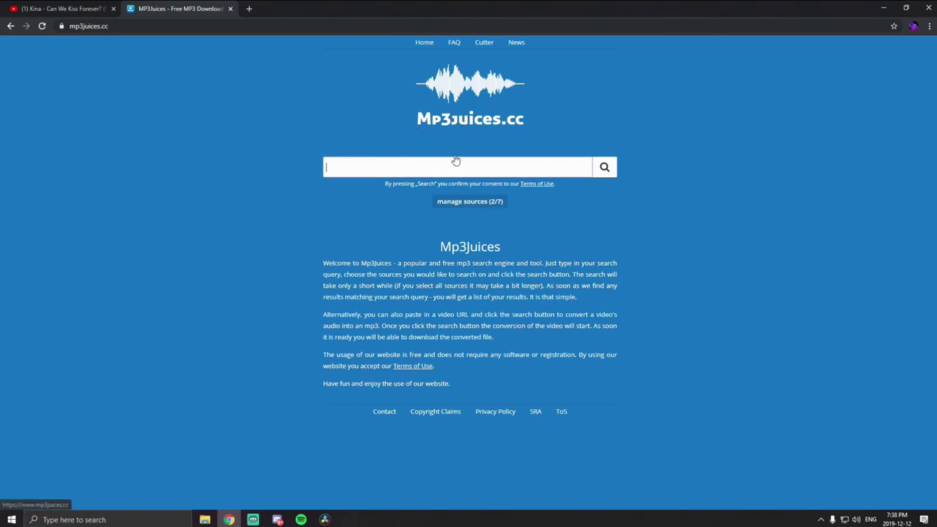
key("ctrl+v")
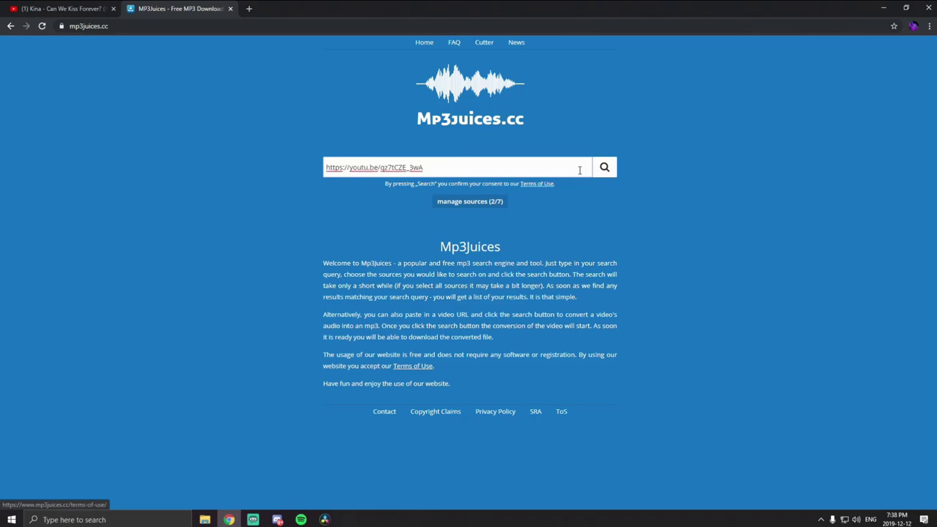
left_click(610, 174)
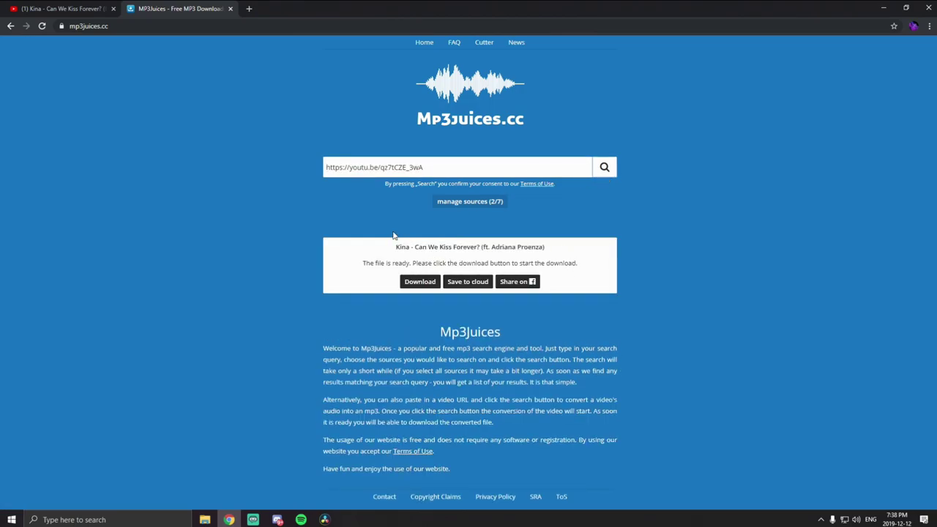
left_click(422, 283)
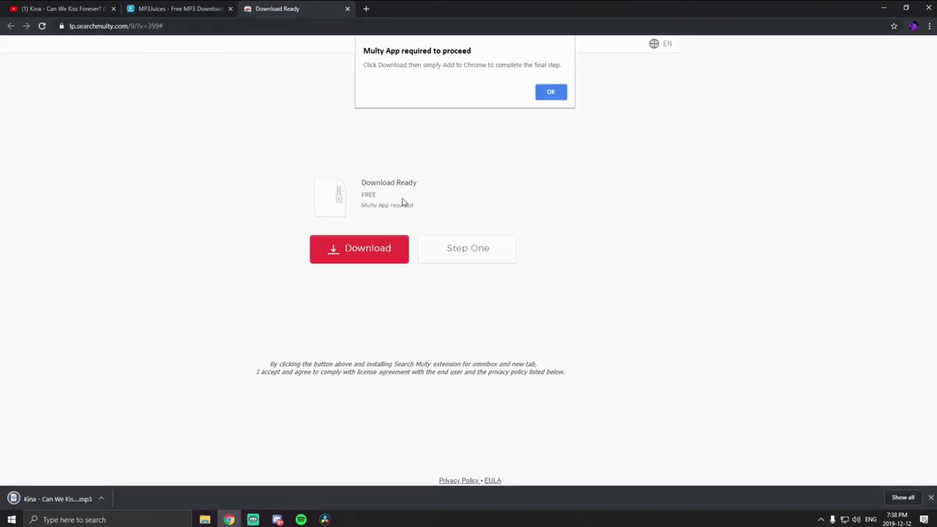
left_click(347, 9)
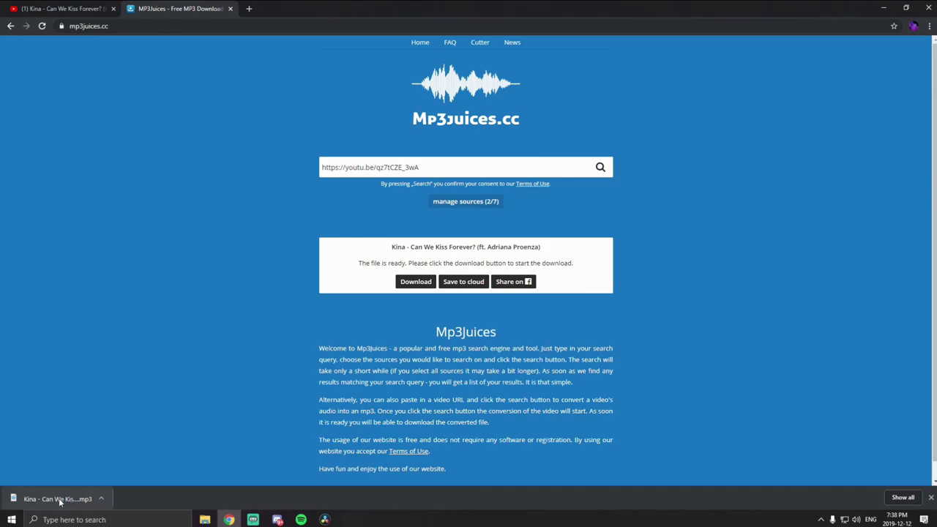
Show the downloaded Kina MP3 in its folder and move it to Music > chill edits on Hard drive (D:).
left_click(101, 498)
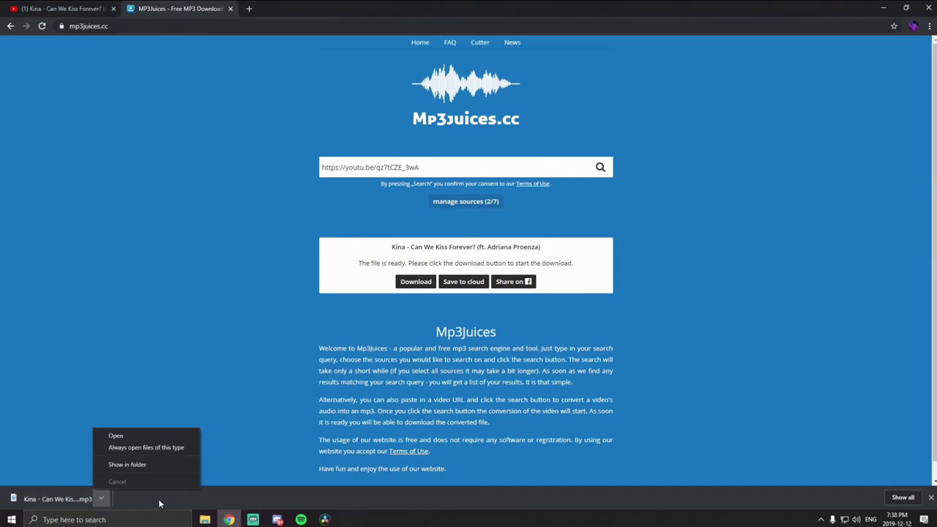
left_click(161, 505)
left_click(102, 498)
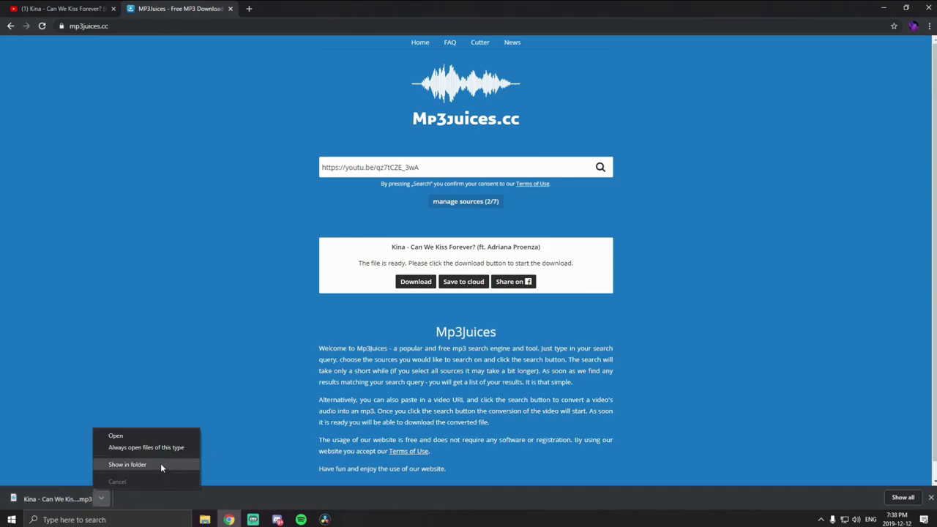
left_click(160, 463)
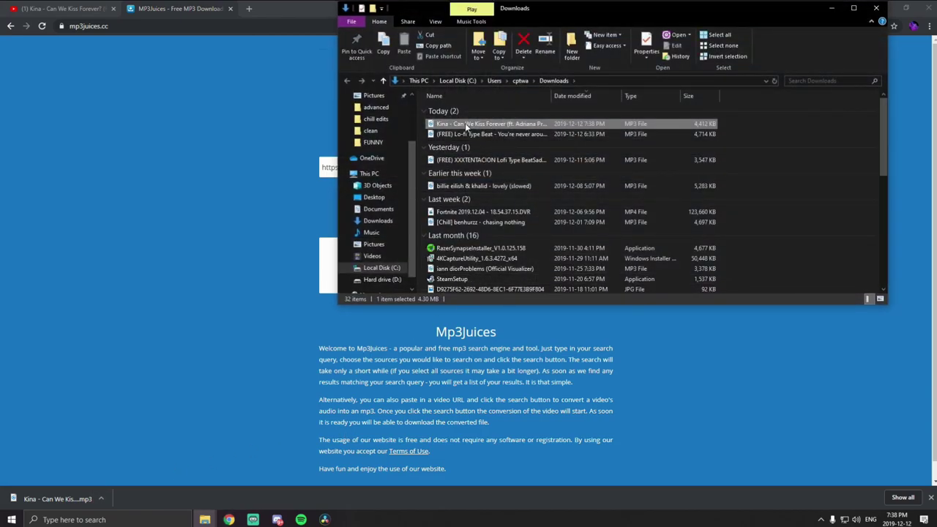
left_click_drag(475, 126, 399, 250)
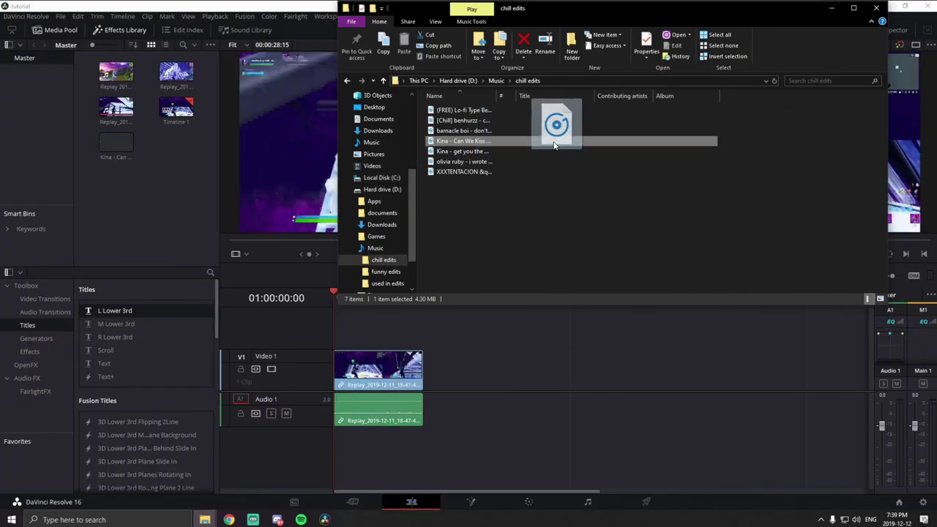
Import the Kina MP3 into the Master bin and place it on a new Audio 2 track at the timeline's start.
left_click_drag(554, 146, 168, 174)
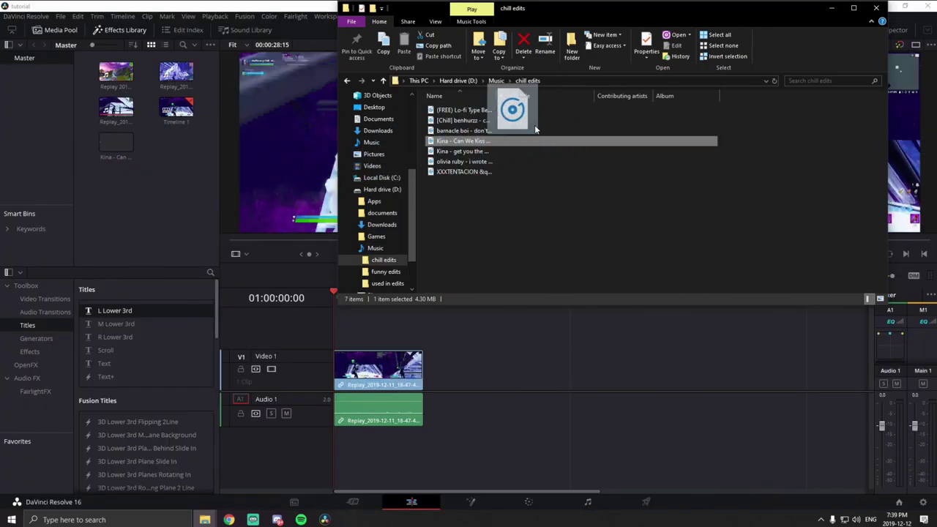
left_click(830, 9)
left_click(116, 158)
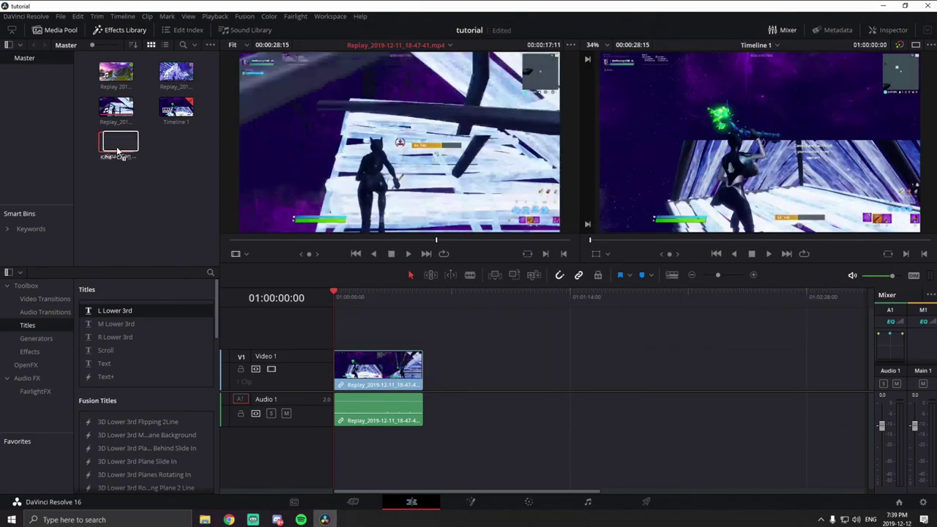
left_click_drag(115, 156, 339, 453)
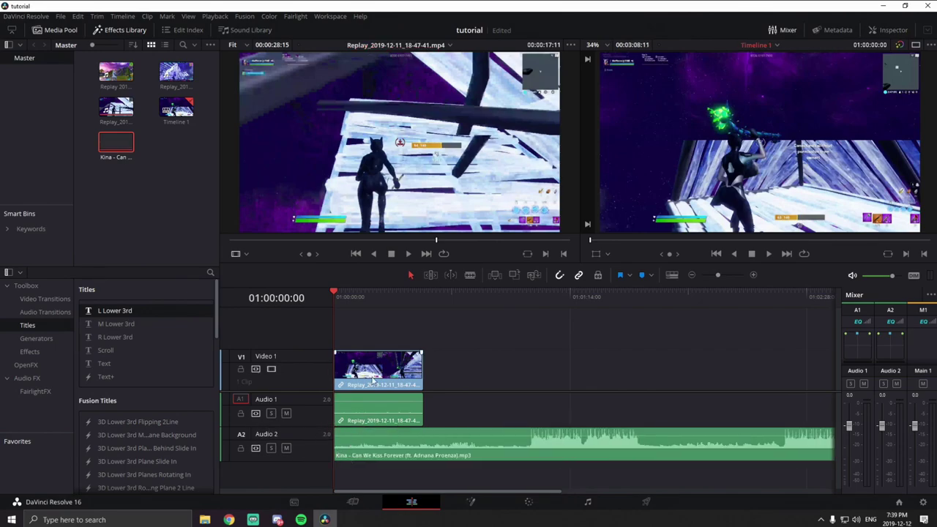
Move the Replay clip with its linked audio later on the timeline, starting near the end of the music's first loud section.
mouse_move(378, 373)
left_mouse_down()
mouse_move(409, 372)
mouse_move(403, 329)
mouse_move(368, 372)
left_mouse_up()
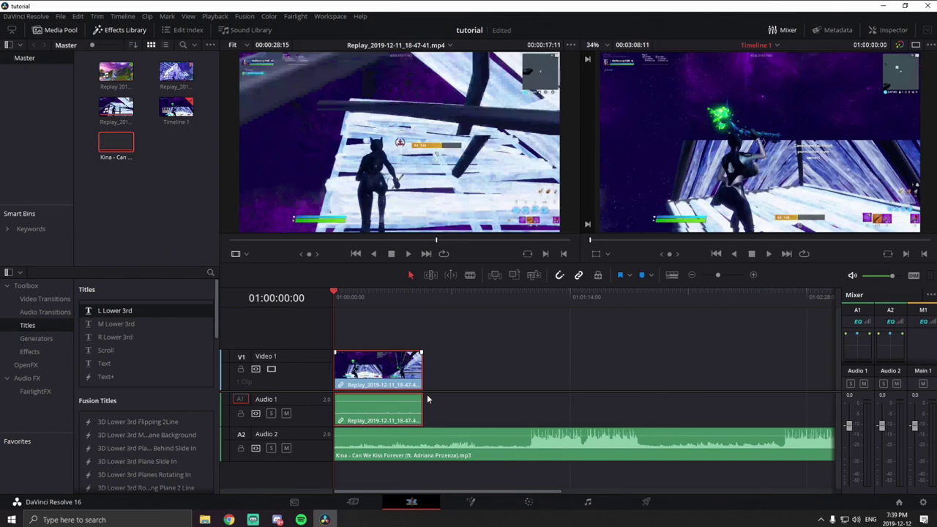
left_click_drag(399, 390, 688, 391)
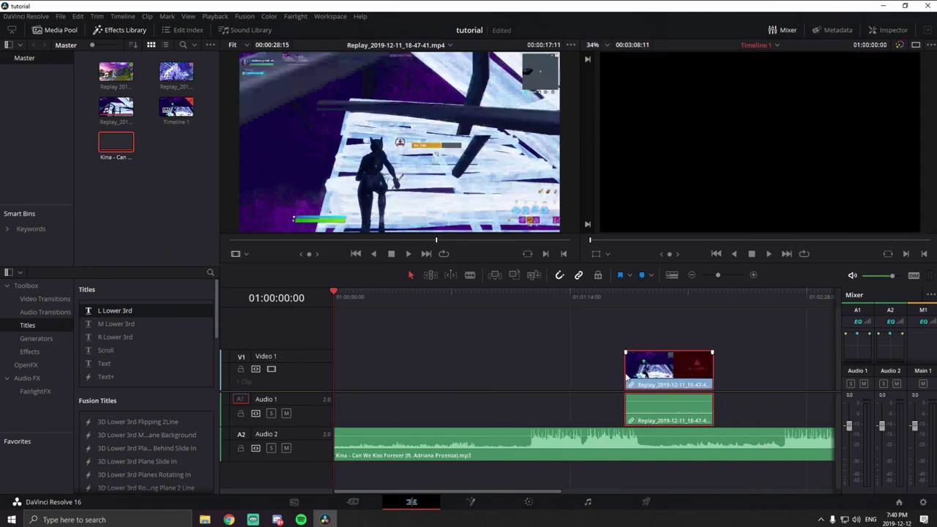
Play the song to find its first drop, trim off most of the quiet intro, and move the shortened song back to the timeline's start.
left_click(769, 253)
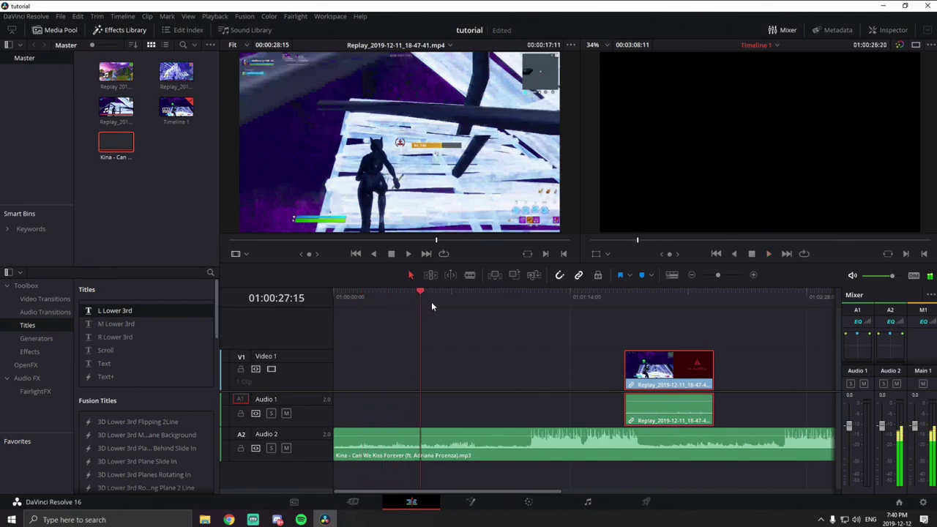
left_click_drag(502, 315, 522, 329)
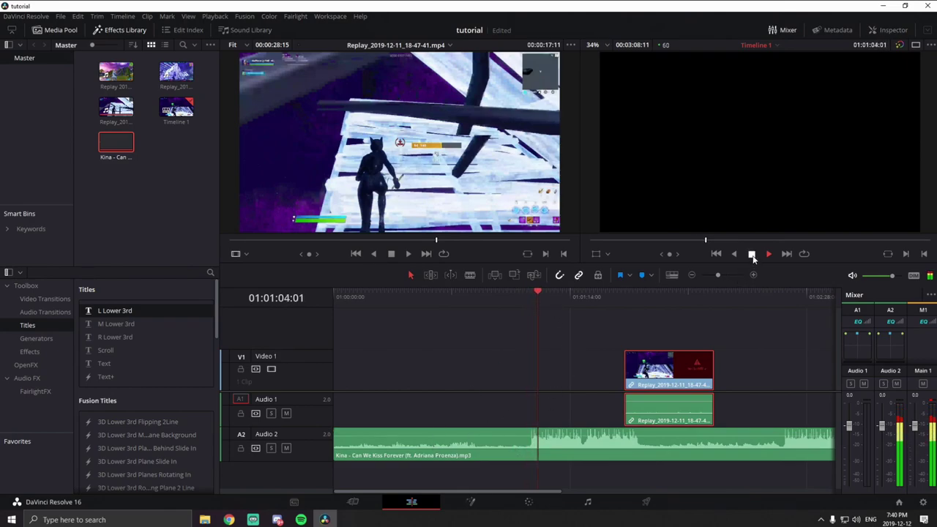
left_click(339, 442)
left_click_drag(346, 444, 515, 450)
left_click_drag(524, 454, 398, 445)
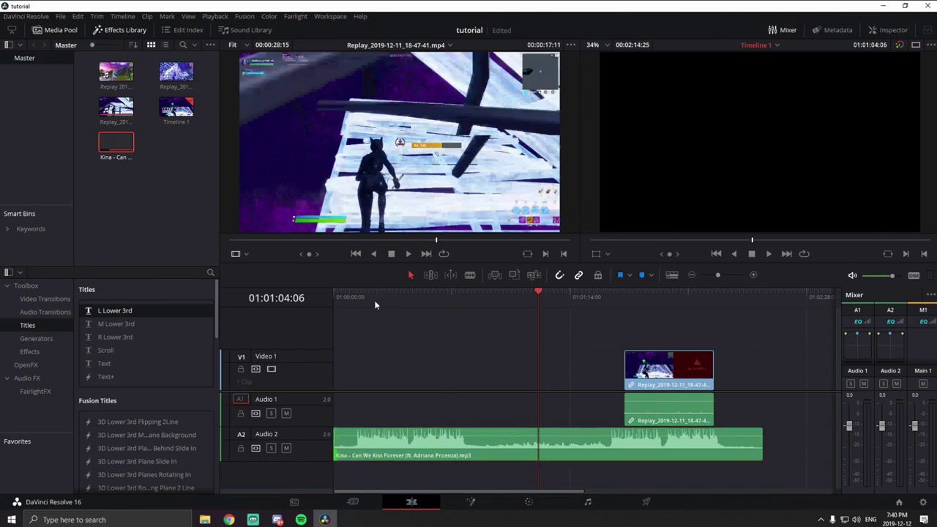
Move the Replay clip to the timeline's start, then trim off its opening up to about 01:00:07:37 and close the gap.
left_click(334, 298)
left_click_drag(657, 378, 367, 379)
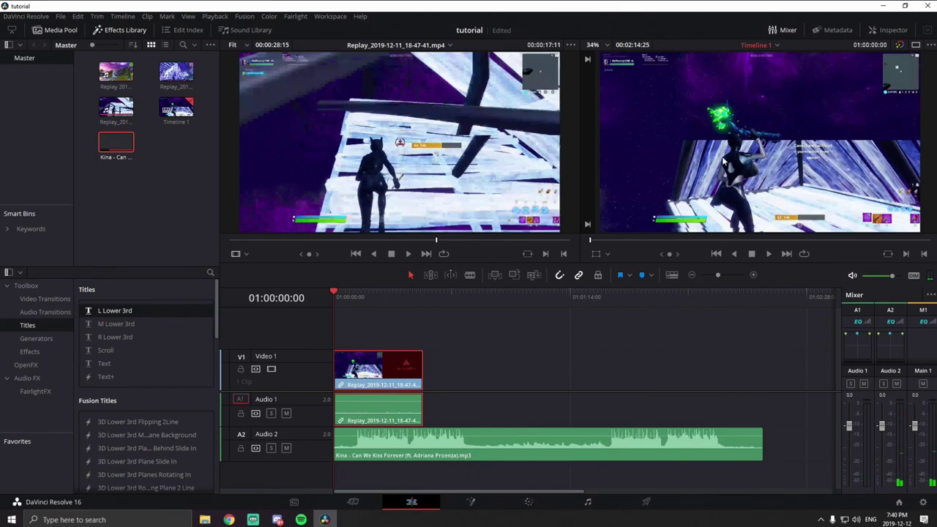
left_click(768, 253)
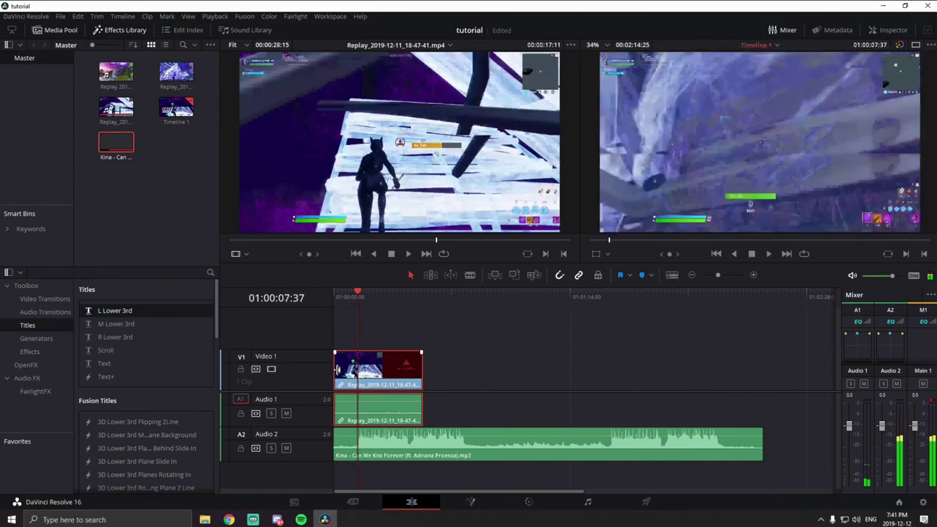
key("shift+bracketleft")
left_click_drag(394, 375, 369, 376)
left_click(346, 296)
key("Home")
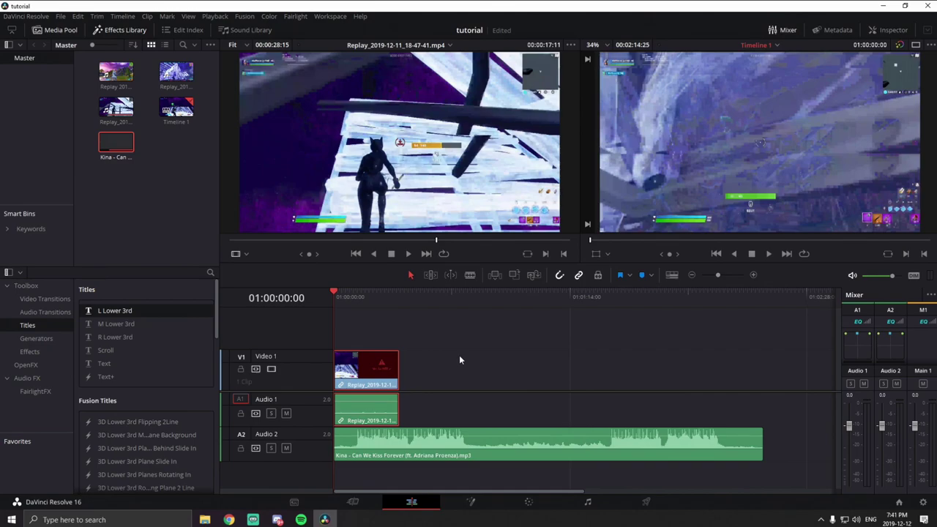
Play the timeline from its start to review the trimmed gameplay against the music.
left_click(330, 299)
key("space")
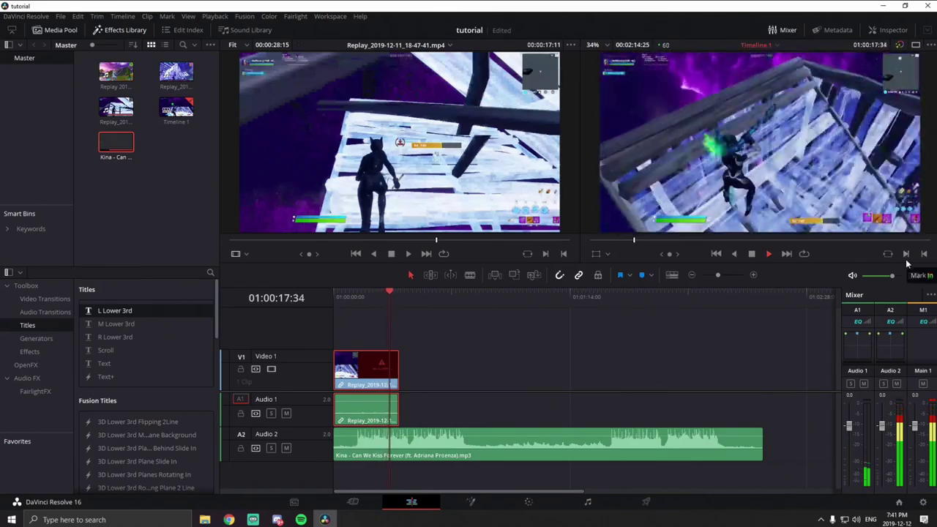
left_click(753, 253)
left_click_drag(394, 295, 387, 297)
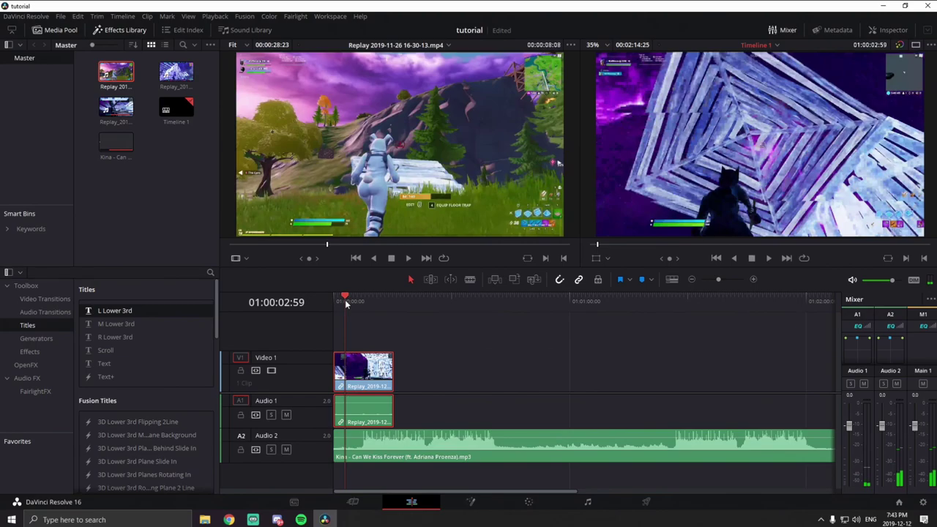
Find the gameplay moment to sync with the music and add a marker to the Replay clip at 01:00:04:10.
left_click_drag(345, 299, 343, 300)
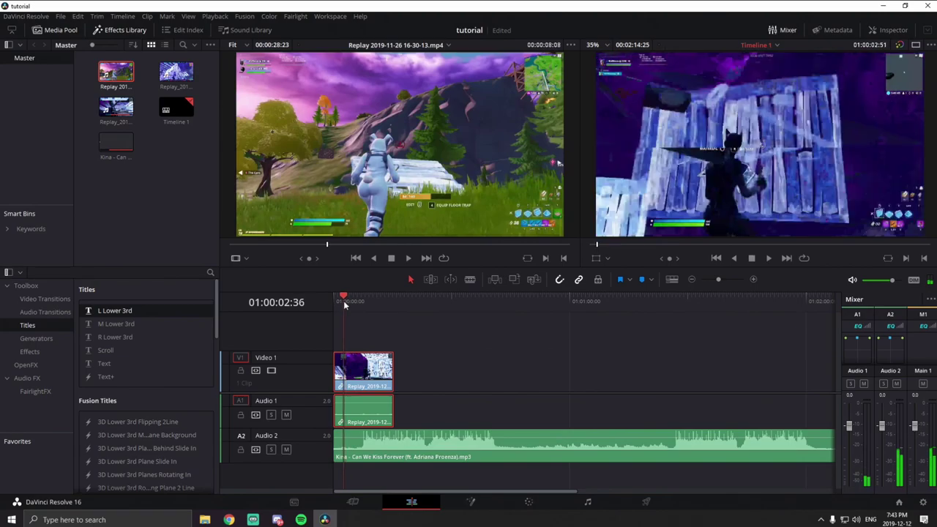
key("space")
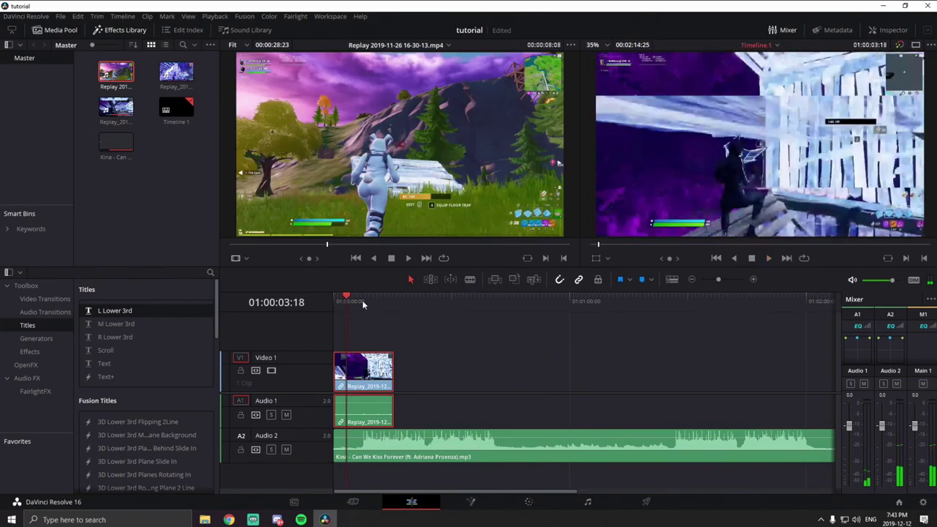
mouse_move(351, 303)
left_mouse_down()
mouse_move(359, 306)
mouse_move(349, 307)
left_mouse_up()
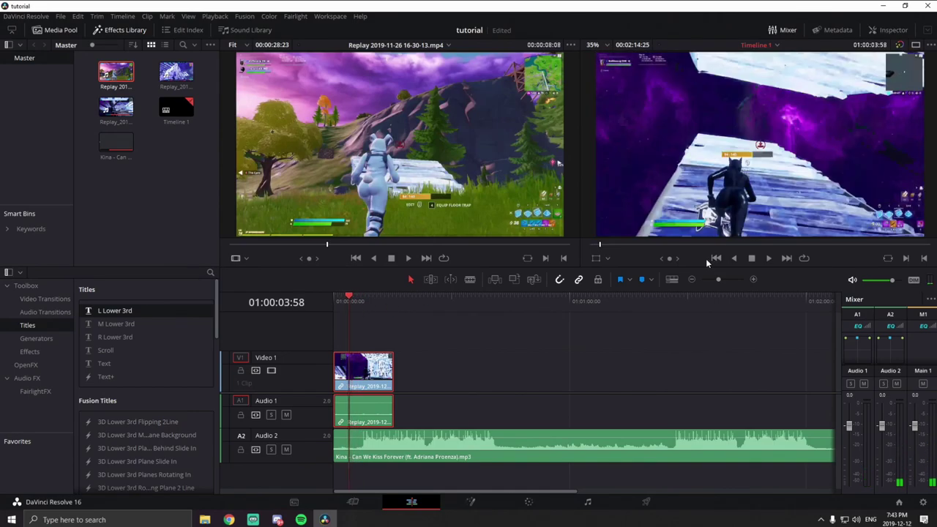
key("space")
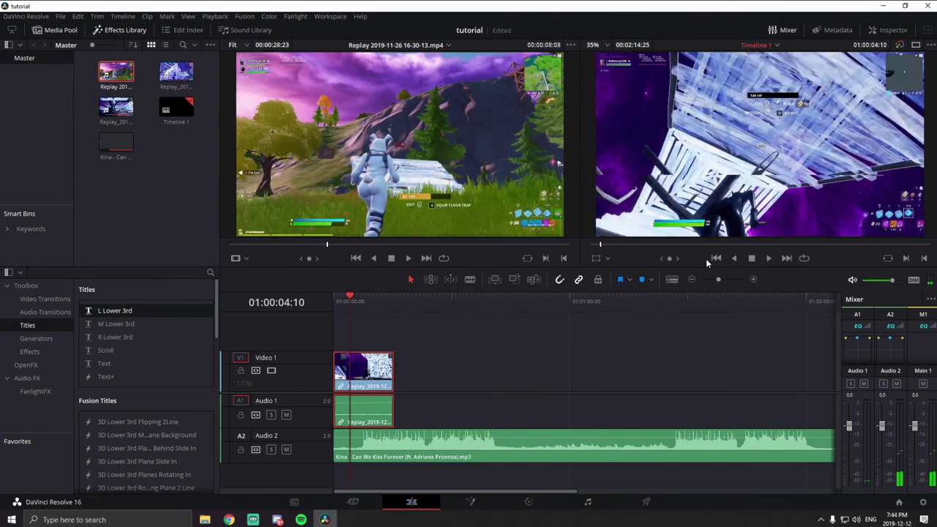
left_click(345, 300)
key("space")
left_click(750, 259)
left_click_drag(352, 304, 349, 307)
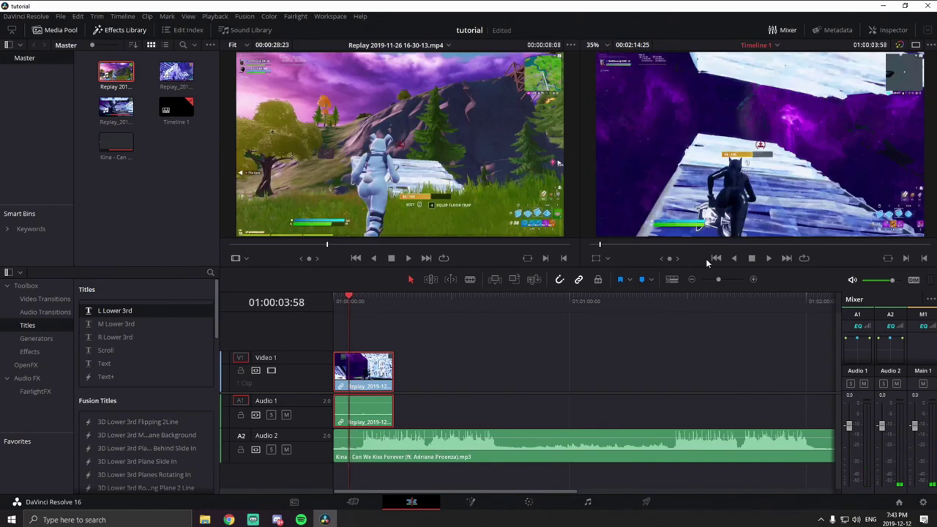
key("space")
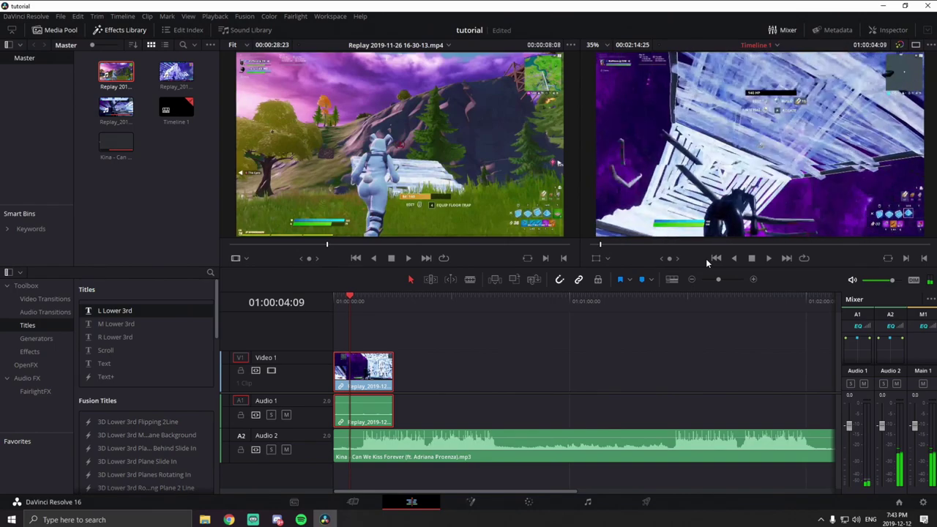
key("space")
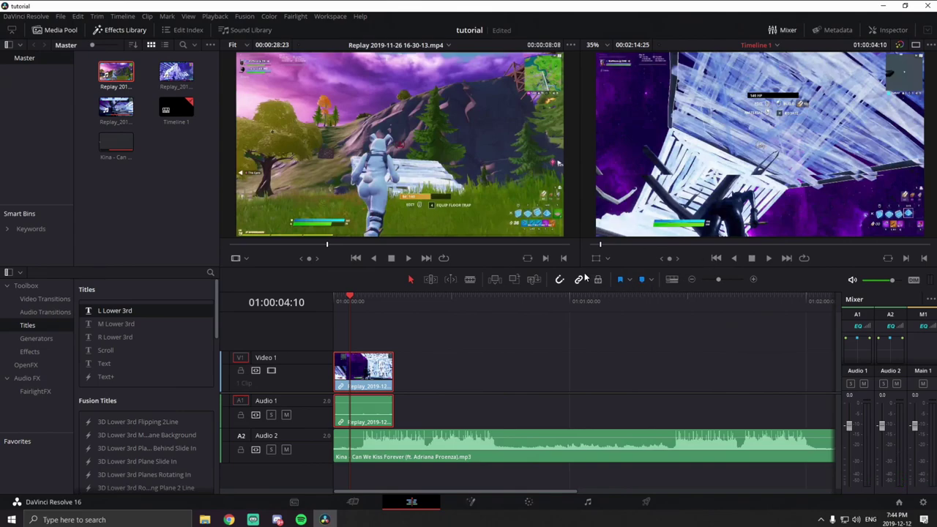
left_click(642, 284)
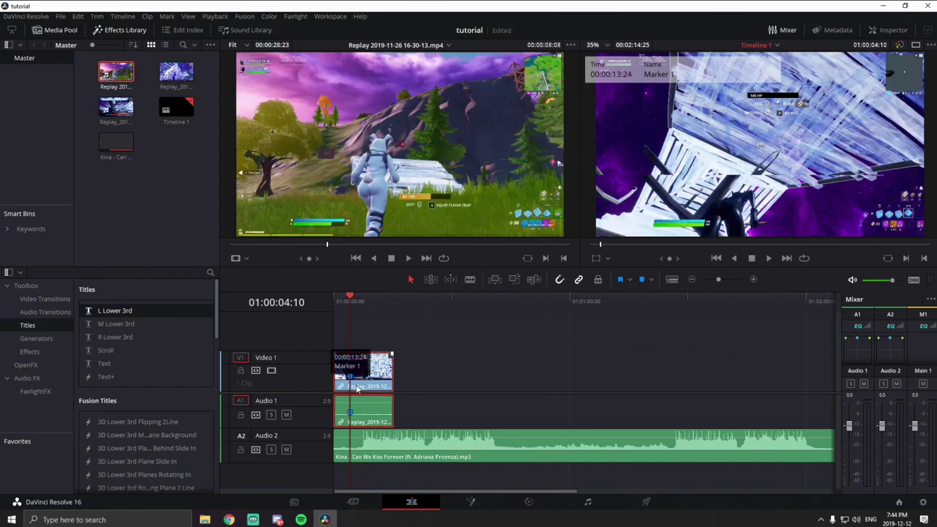
Move the Replay clip later so its marker lines up with the start of the music's first loud section.
left_click_drag(719, 278, 727, 278)
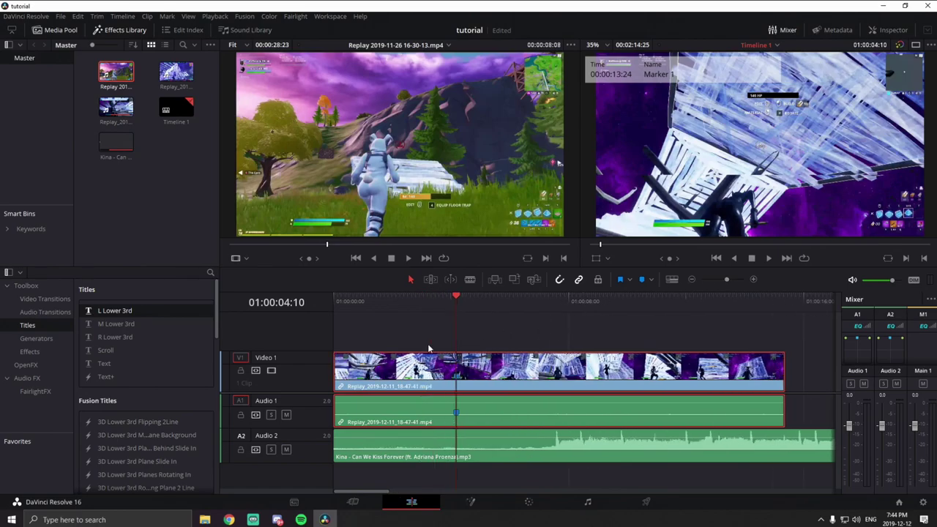
key("space")
left_click(751, 258)
left_click_drag(499, 297, 552, 312)
left_click_drag(455, 374, 563, 370)
Play twice from just before the clip's marker to check that the gameplay moment matches the music's drop.
left_click_drag(554, 297, 542, 300)
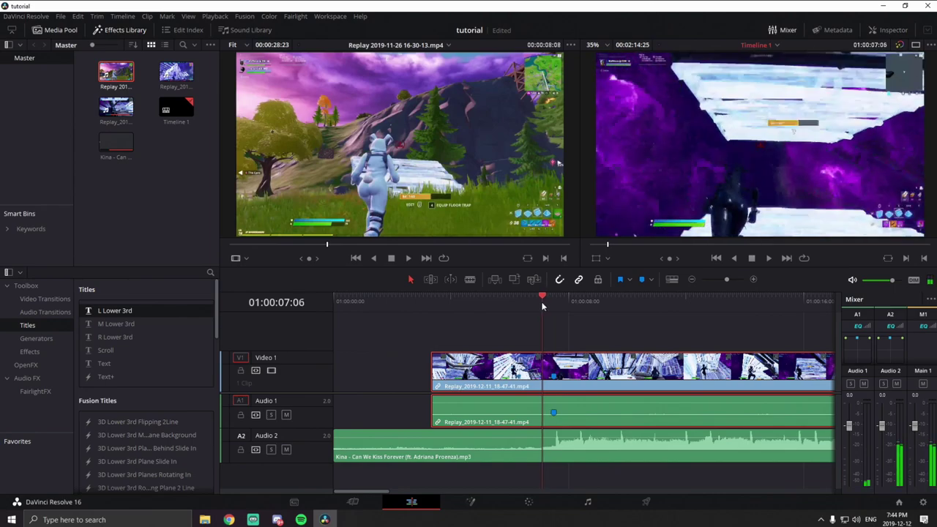
left_click(769, 257)
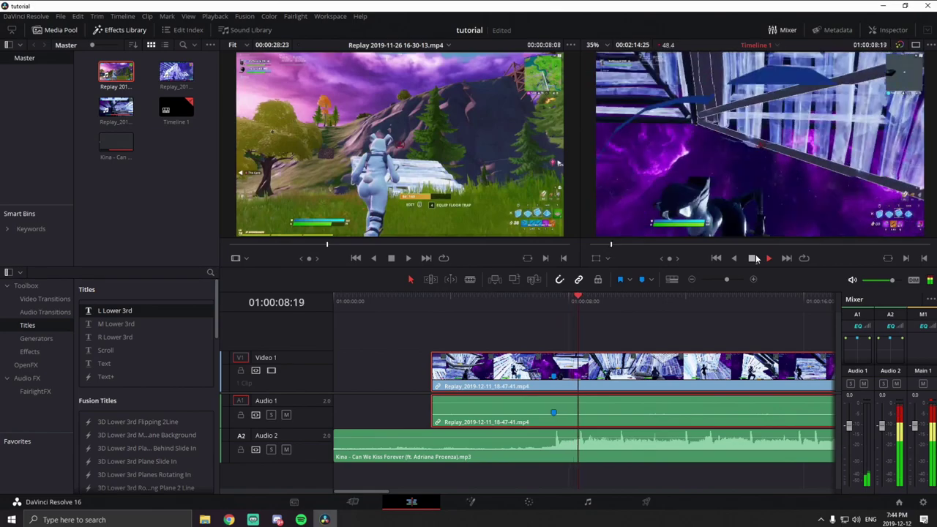
left_click_drag(620, 306, 541, 301)
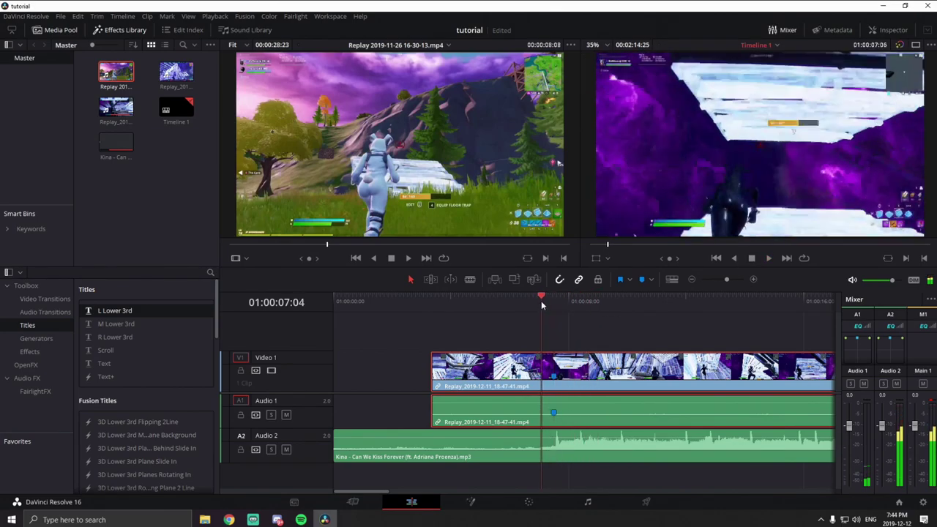
left_click(766, 259)
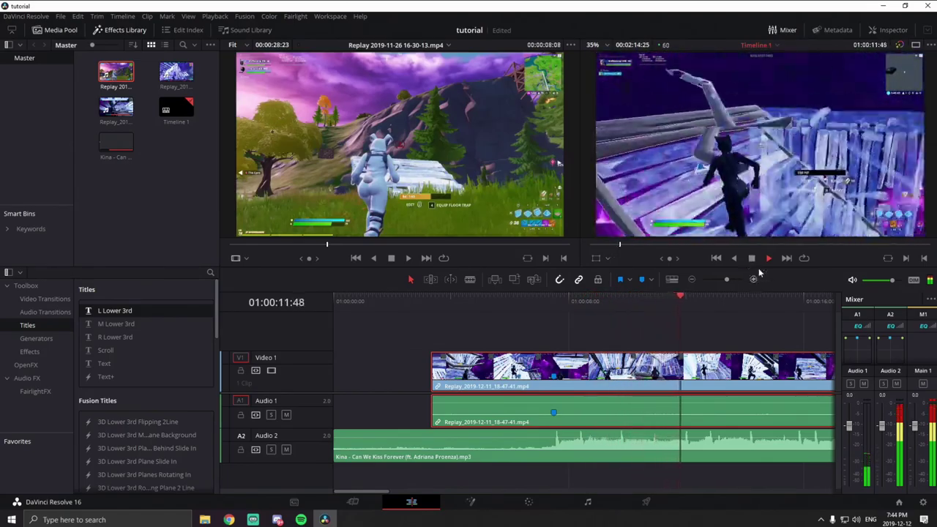
left_click(752, 258)
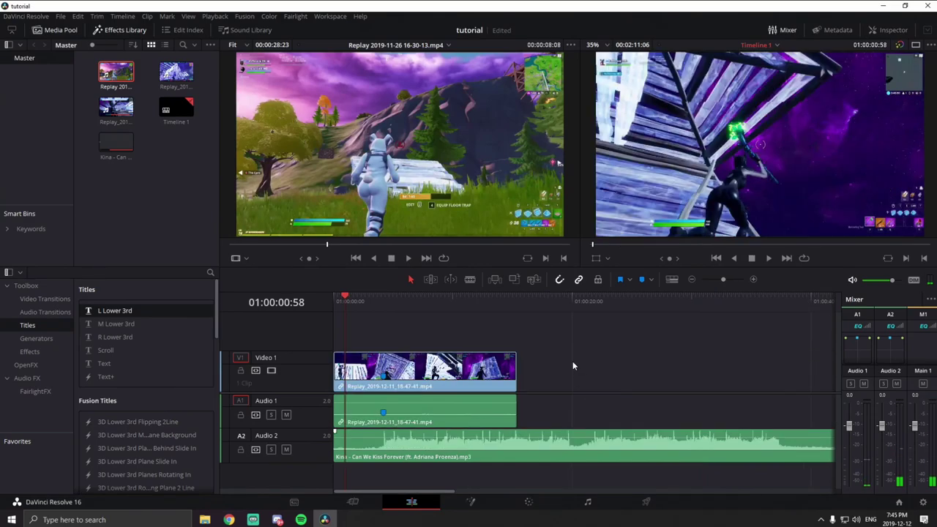
Show the Retime Controls on the Replay clip in Video 1.
left_click(480, 376)
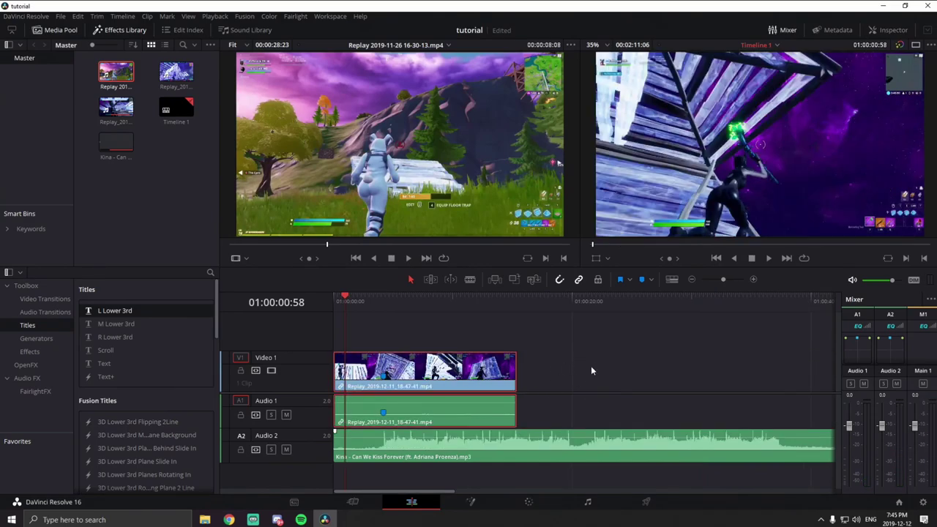
right_click(439, 379)
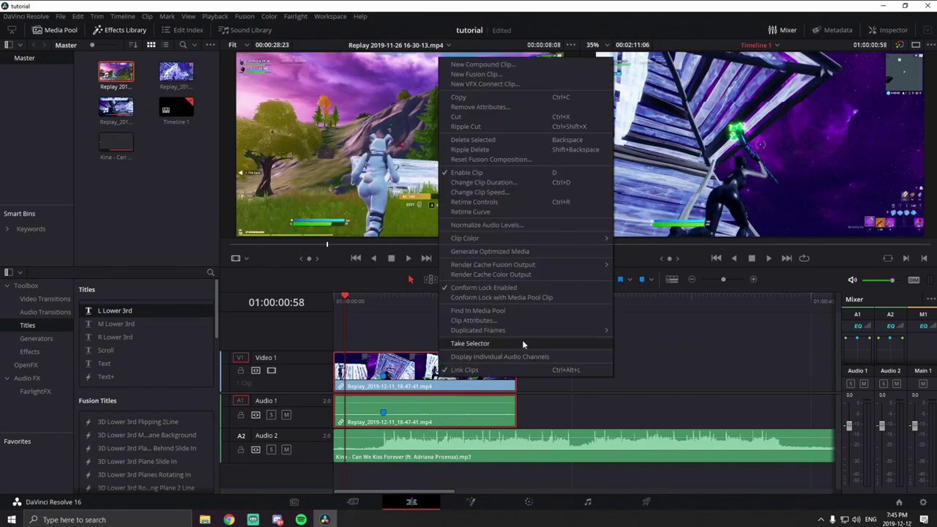
left_click(508, 202)
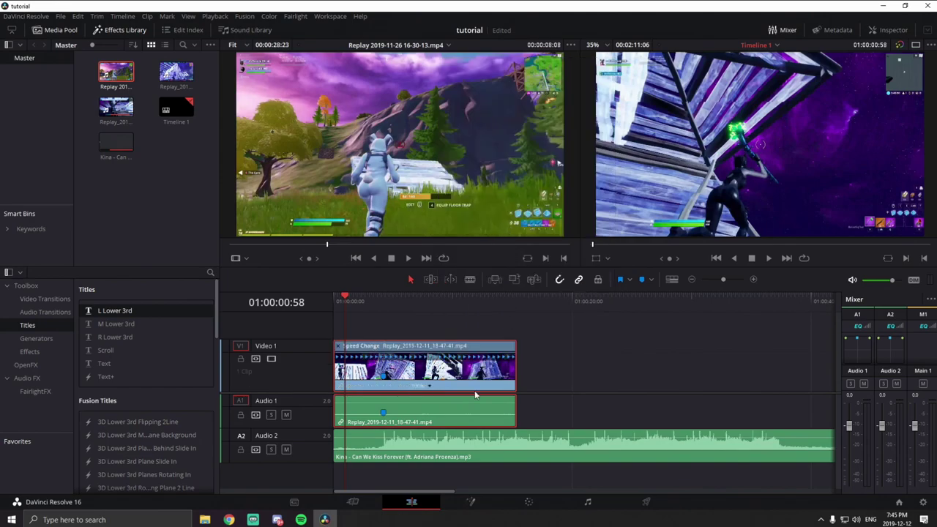
Add a speed point to the Replay clip at 01:00:01:35.
mouse_move(359, 311)
left_mouse_down()
mouse_move(398, 308)
mouse_move(342, 302)
left_mouse_up()
scroll(699, 317, "up", 2)
left_click(768, 257)
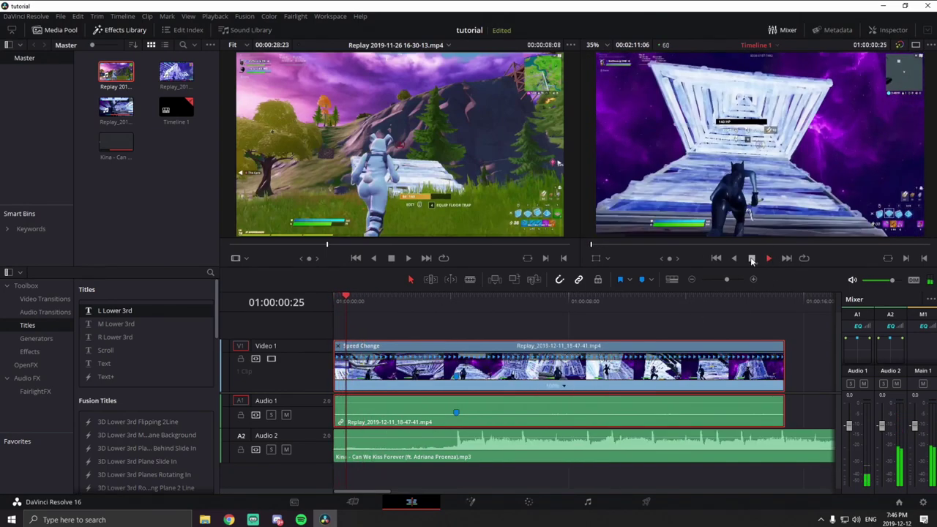
left_click(750, 258)
left_click_drag(378, 300, 380, 300)
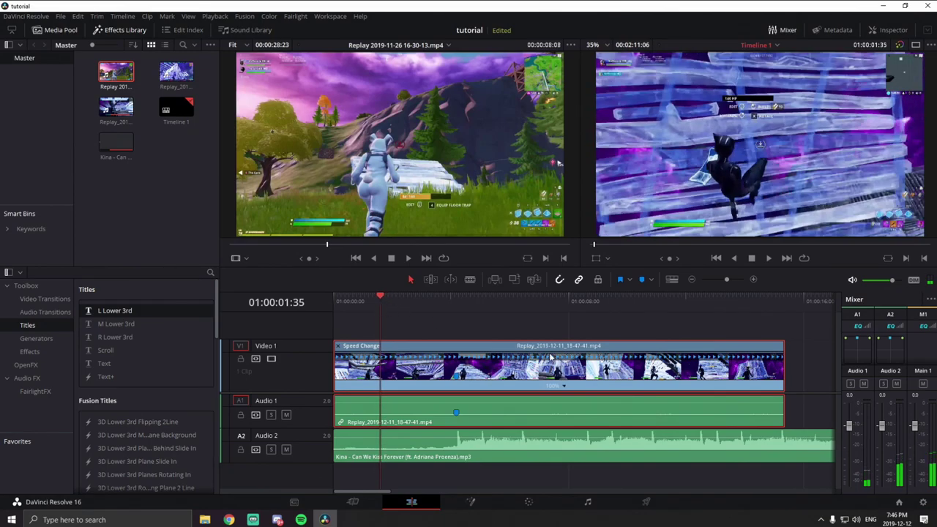
left_click(564, 385)
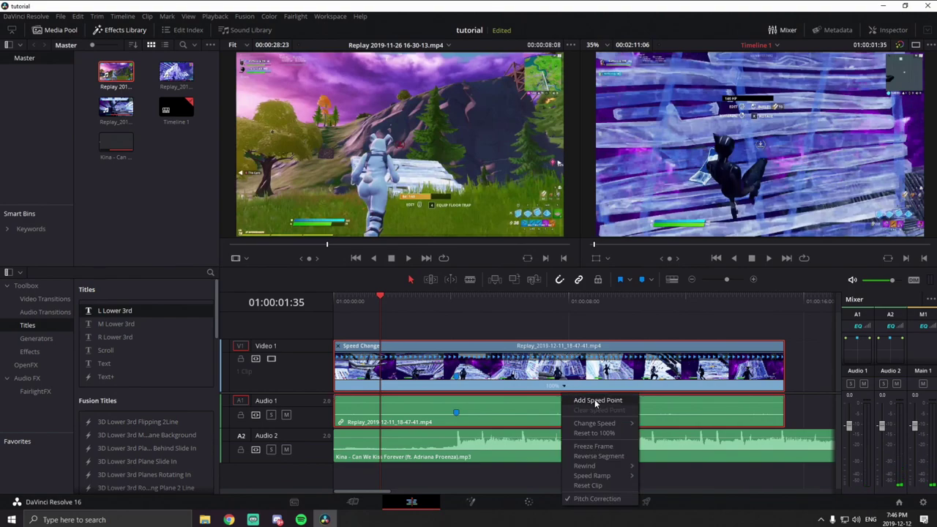
left_click(597, 401)
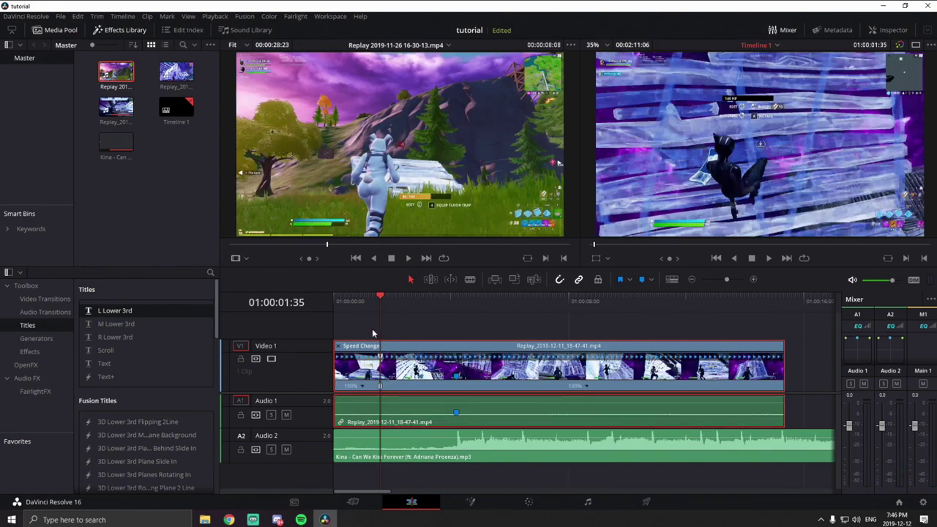
left_click_drag(378, 303, 380, 300)
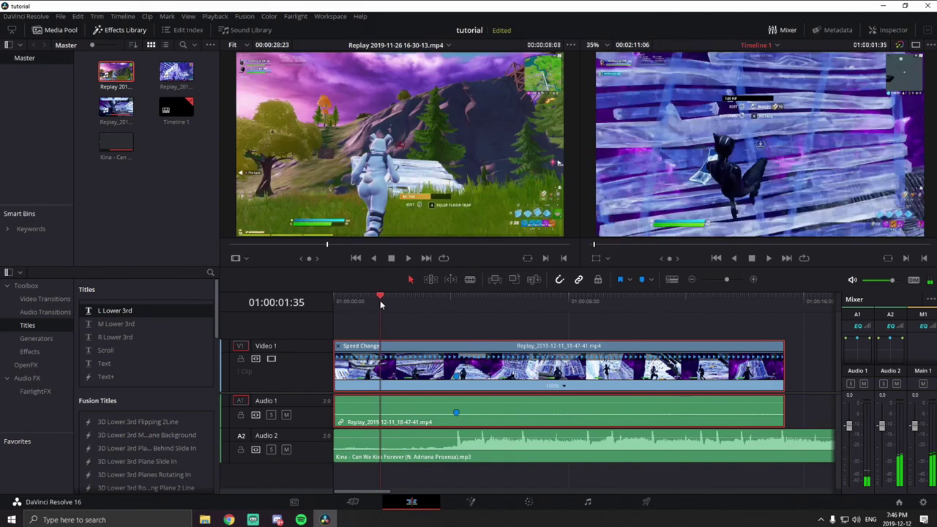
left_click(564, 386)
left_click(597, 401)
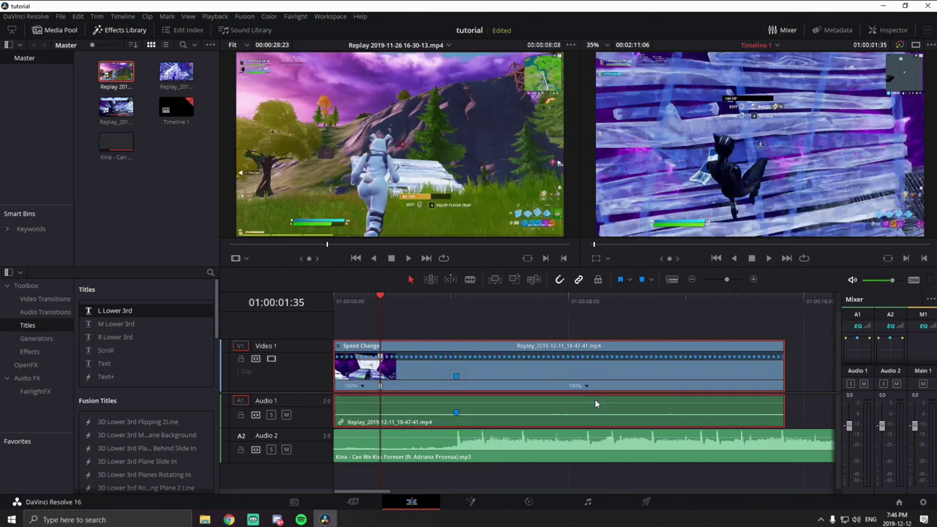
Play past the first speed point and add a second one to the Replay clip at 01:00:02:07.
left_click_drag(380, 302, 380, 311)
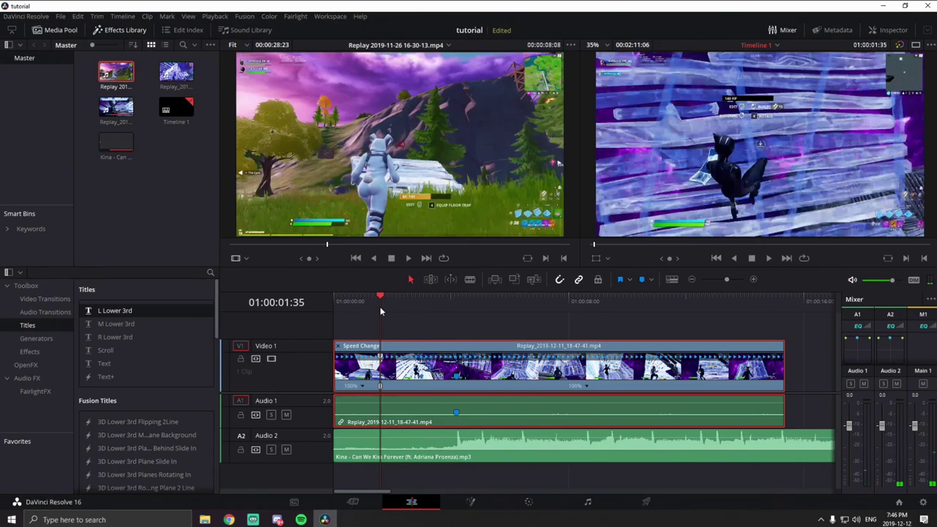
left_click(769, 259)
left_click_drag(413, 302, 394, 295)
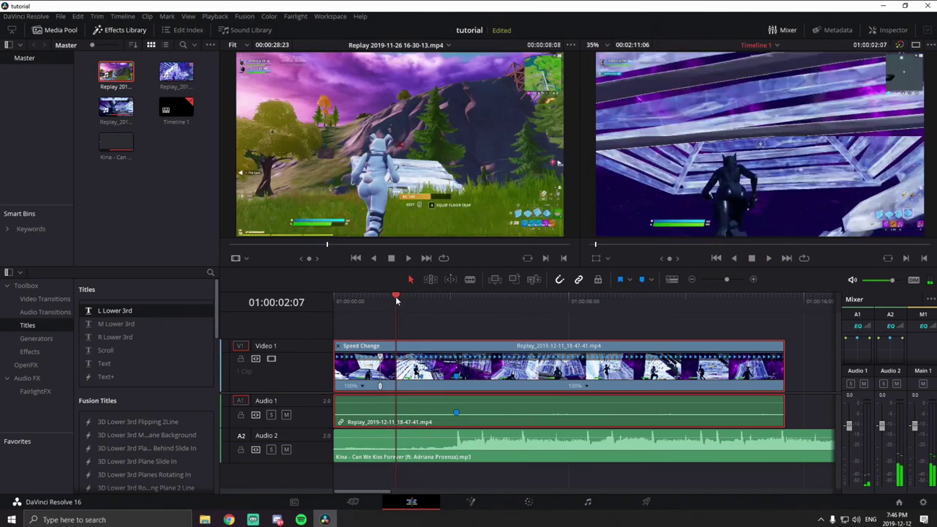
left_click(586, 384)
left_click(617, 398)
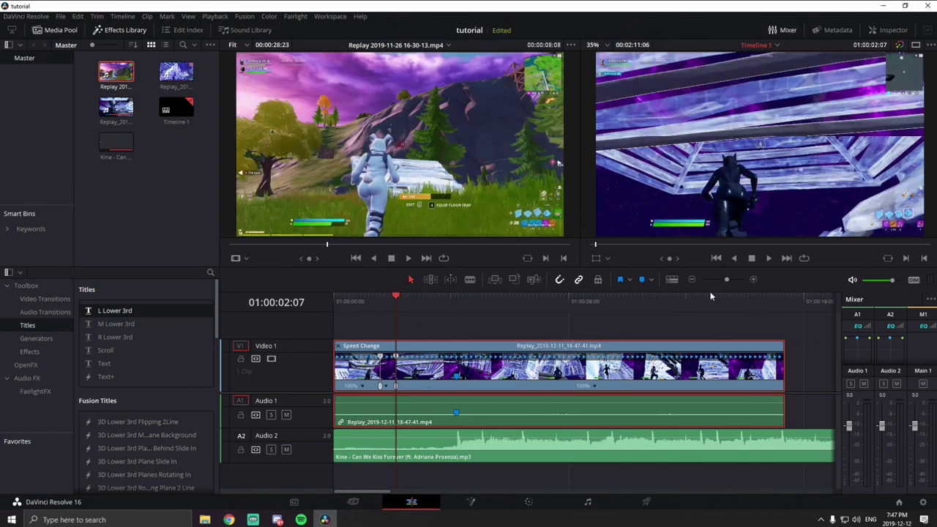
left_click_drag(727, 280, 726, 280)
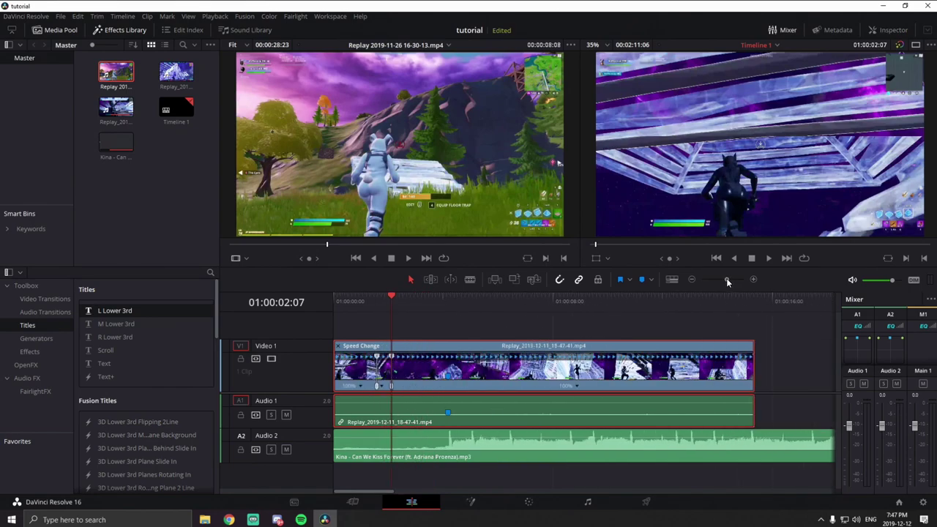
Set the Replay clip segment between the speed points at 01:00:01:35 and 01:00:02:07 to 25% speed.
left_click(381, 385)
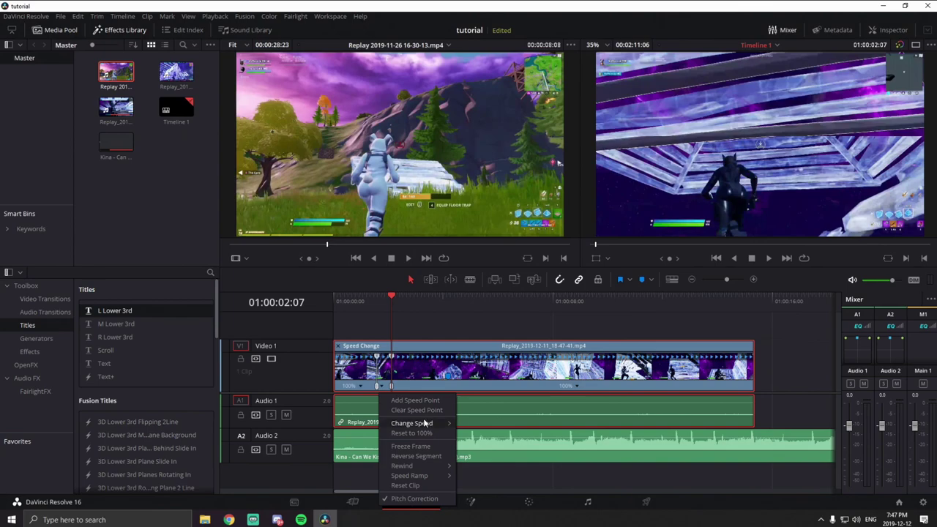
mouse_move(423, 427)
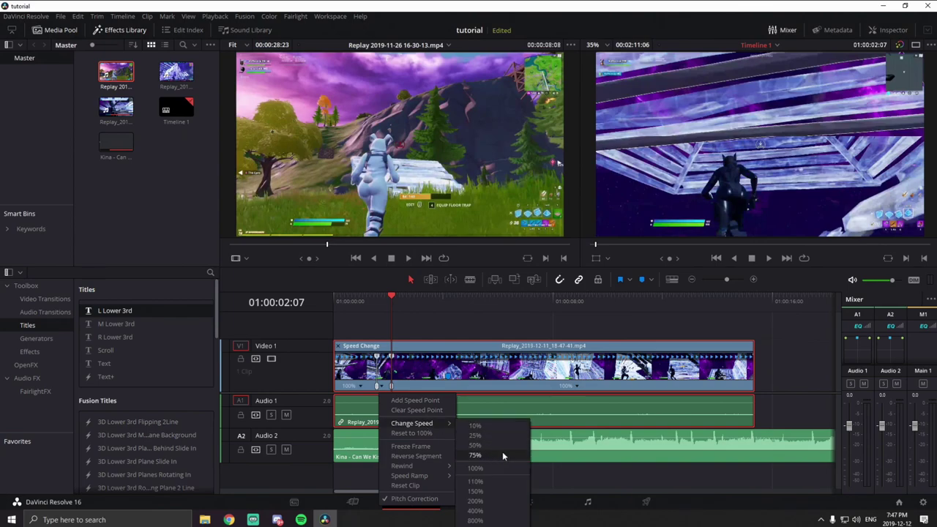
left_click(490, 437)
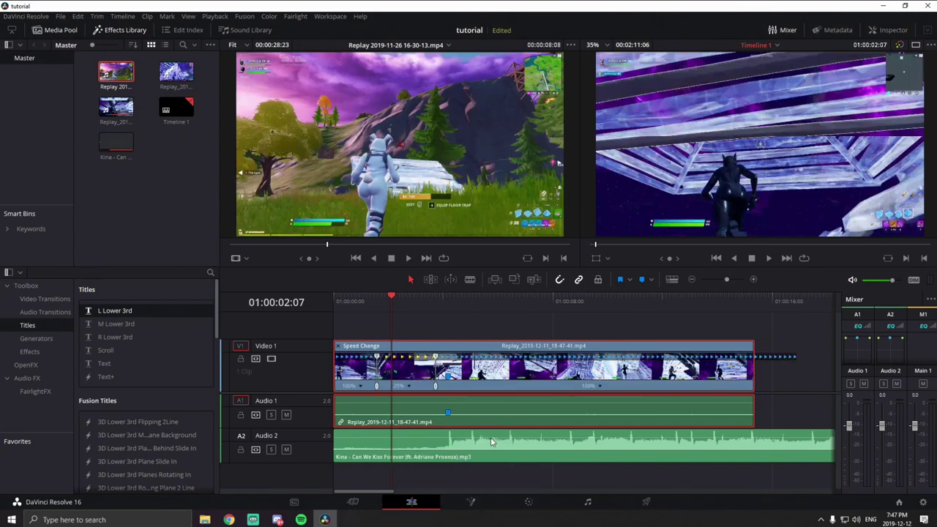
Play the timeline from 01:00:01:42 past the music's drop to check the slowed segment's timing.
left_click_drag(388, 307, 382, 303)
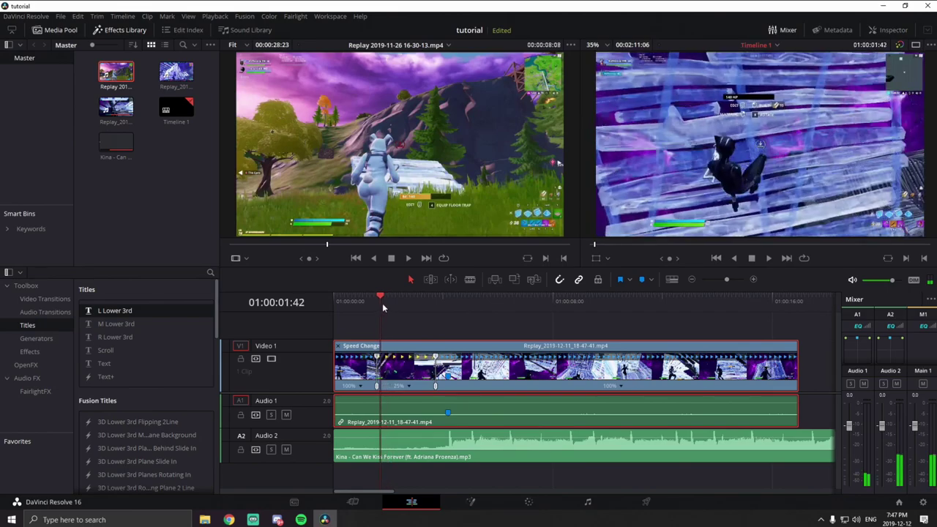
left_click(766, 261)
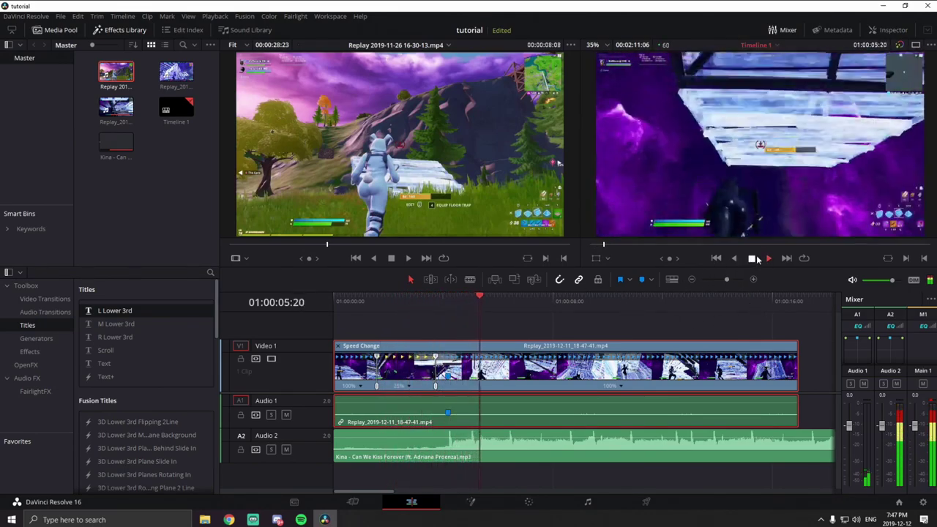
left_click(752, 259)
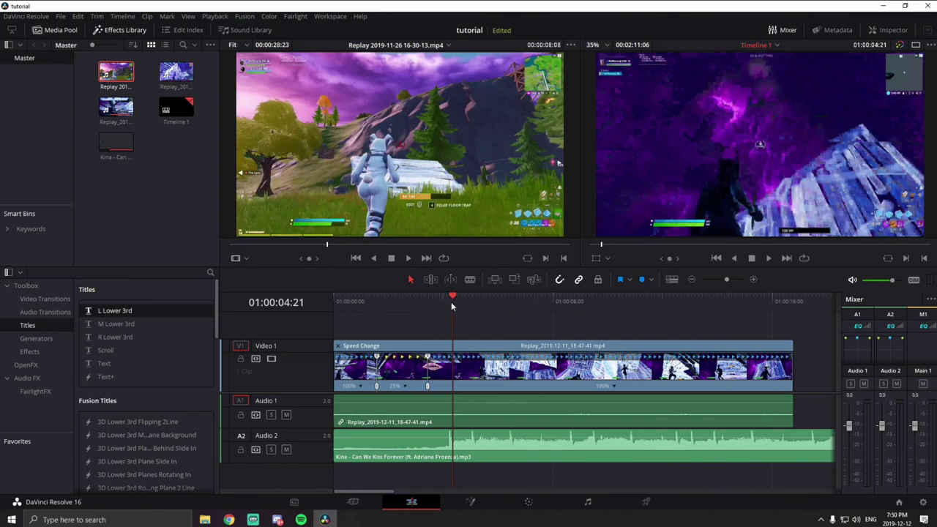
Add two more speed points to the Replay clip, at 01:00:04:17 and 01:00:04:36.
left_click(612, 385)
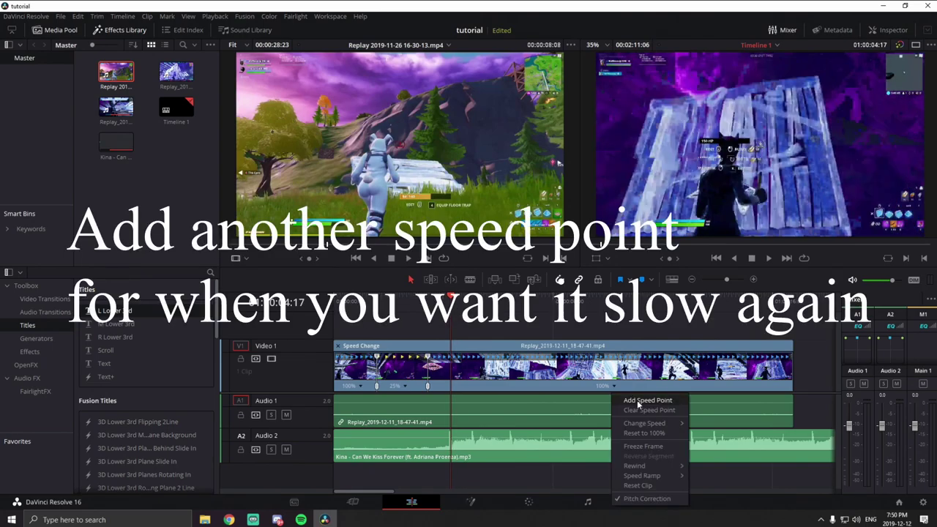
left_click(638, 401)
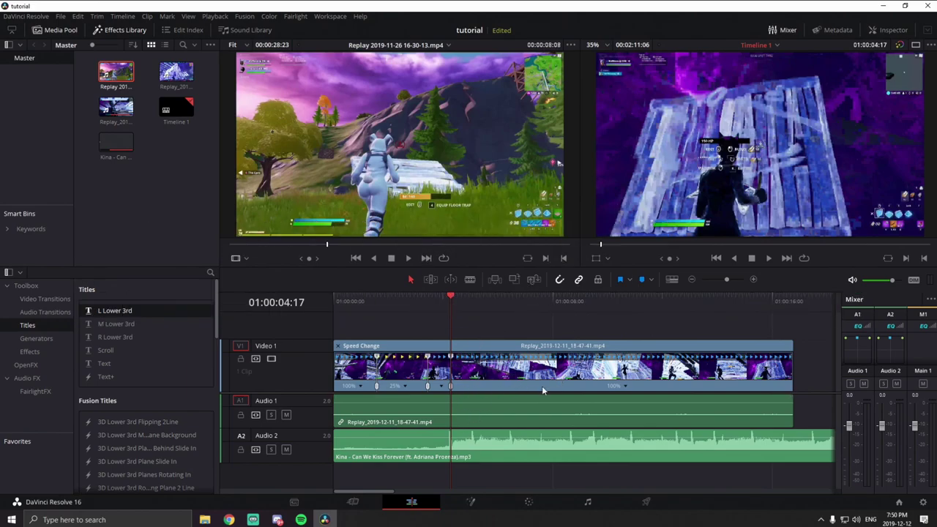
left_click(770, 258)
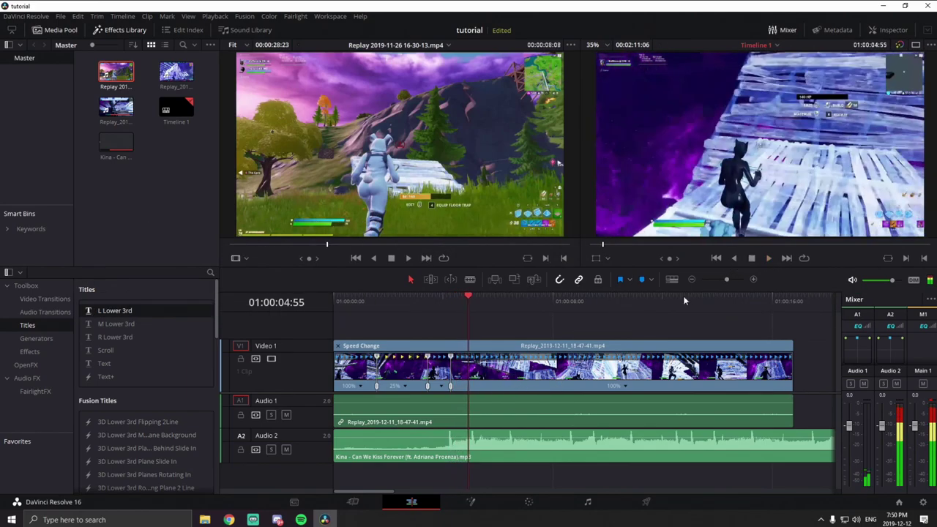
left_click_drag(466, 303, 459, 302)
left_click(632, 392)
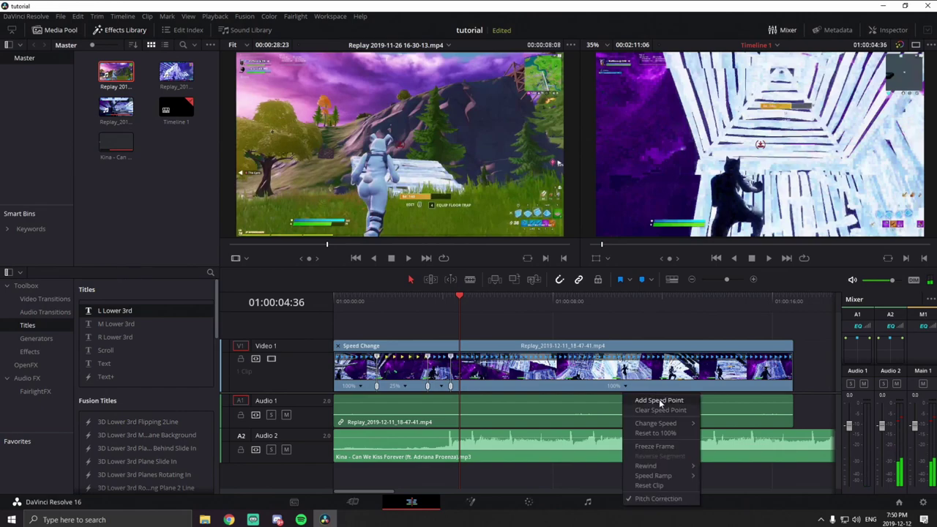
left_click(661, 399)
Set the segment between the speed points at 01:00:04:17 and 01:00:04:36 to 25% speed.
left_click_drag(726, 280, 729, 280)
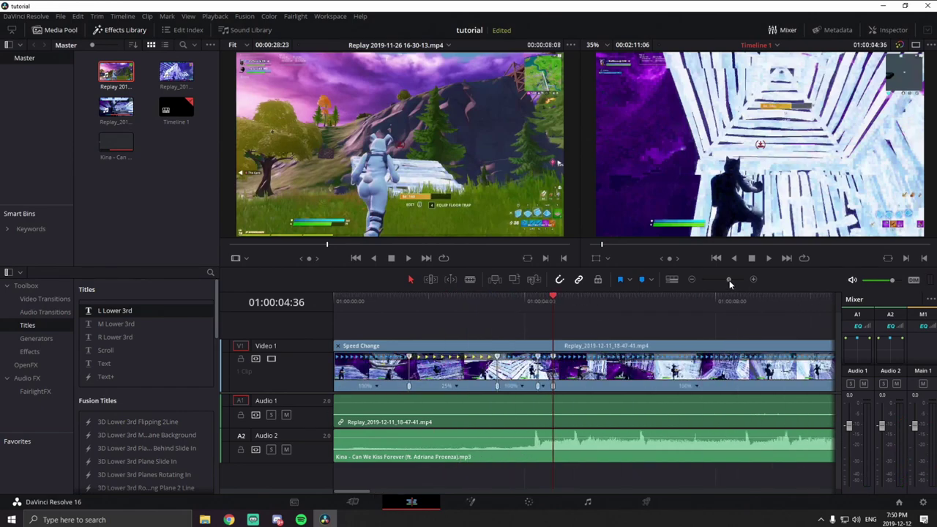
left_click(542, 386)
mouse_move(601, 422)
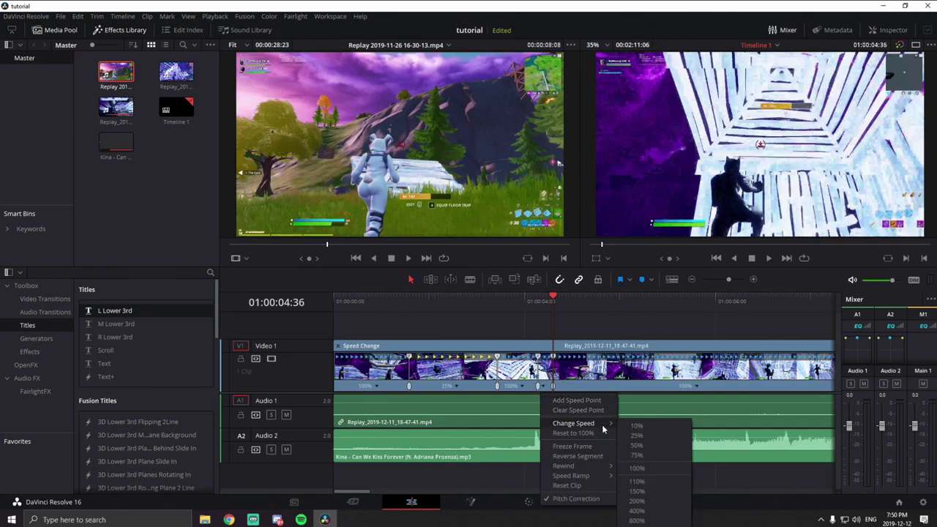
left_click(638, 436)
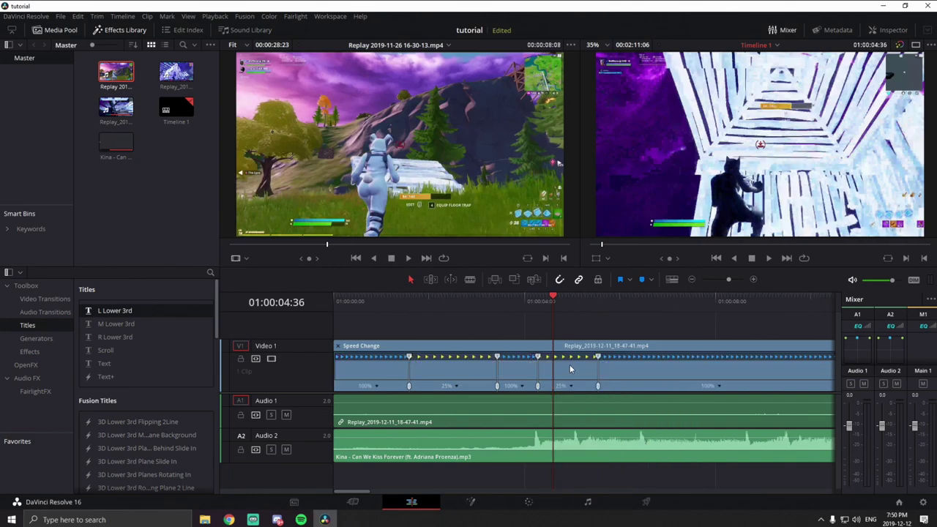
Play back the Replay clip from its start and around the drop to check both slowed segments against the music.
left_click_drag(549, 308, 540, 303)
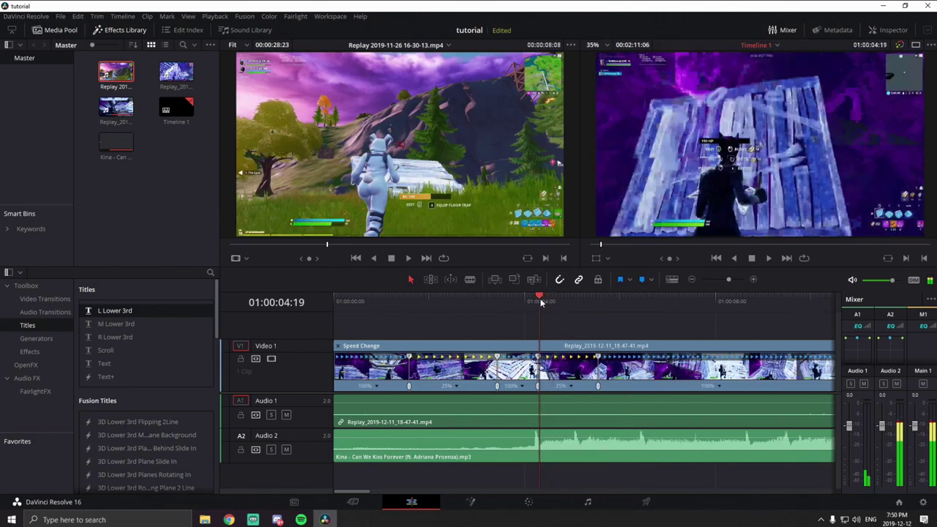
left_click(769, 257)
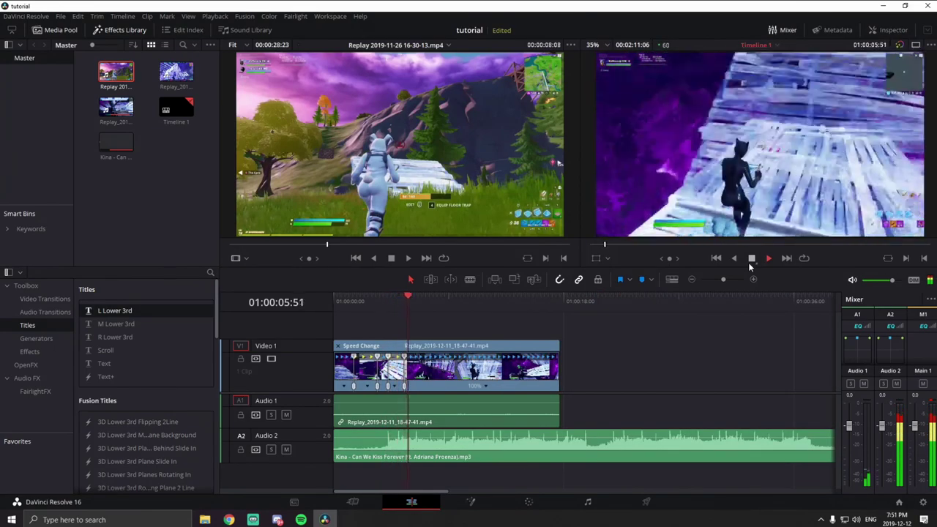
left_click_drag(417, 300, 305, 306)
key("space")
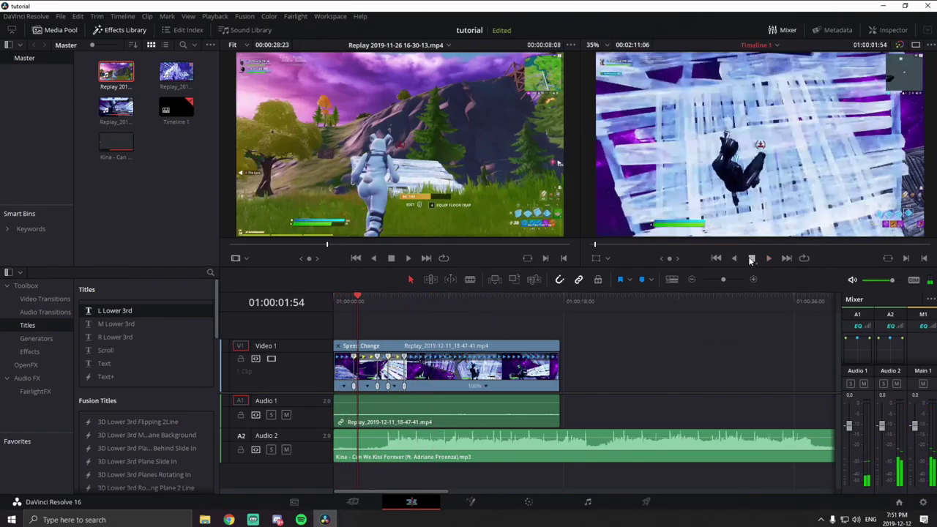
left_click(769, 260)
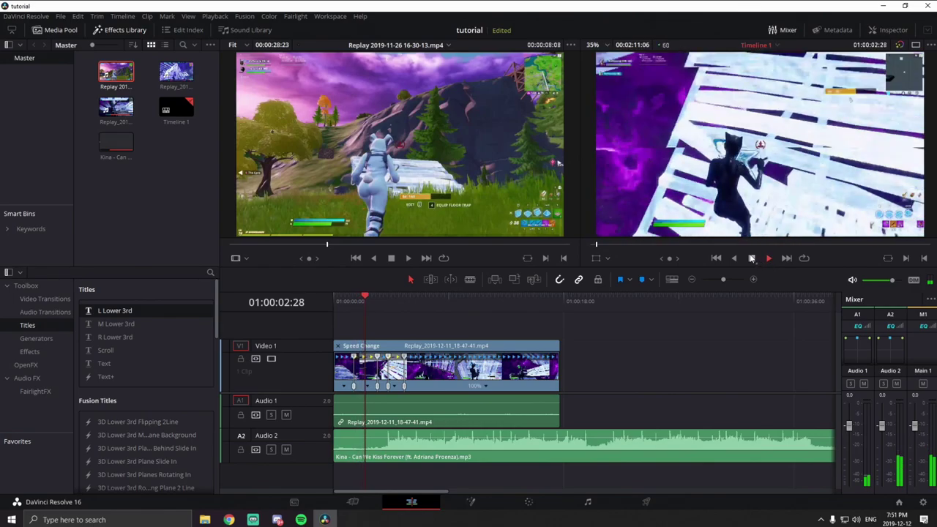
left_click(751, 257)
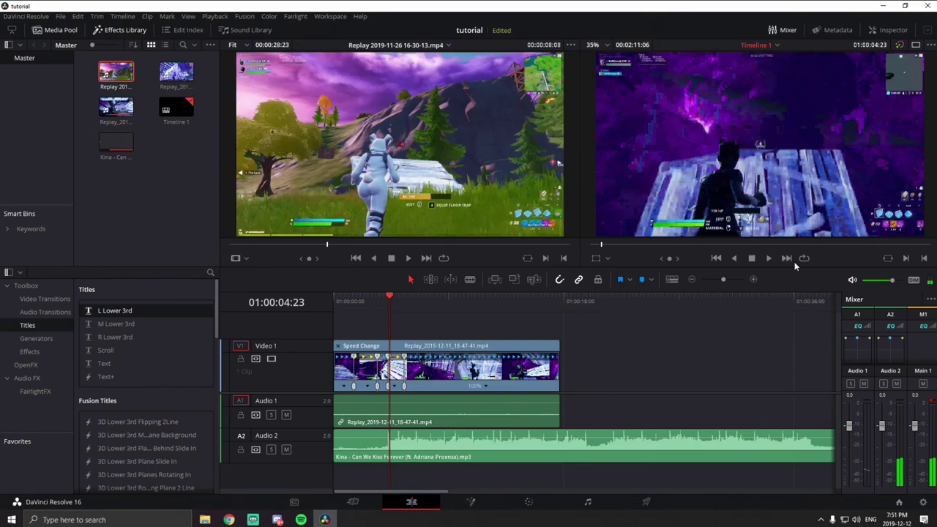
left_click(768, 261)
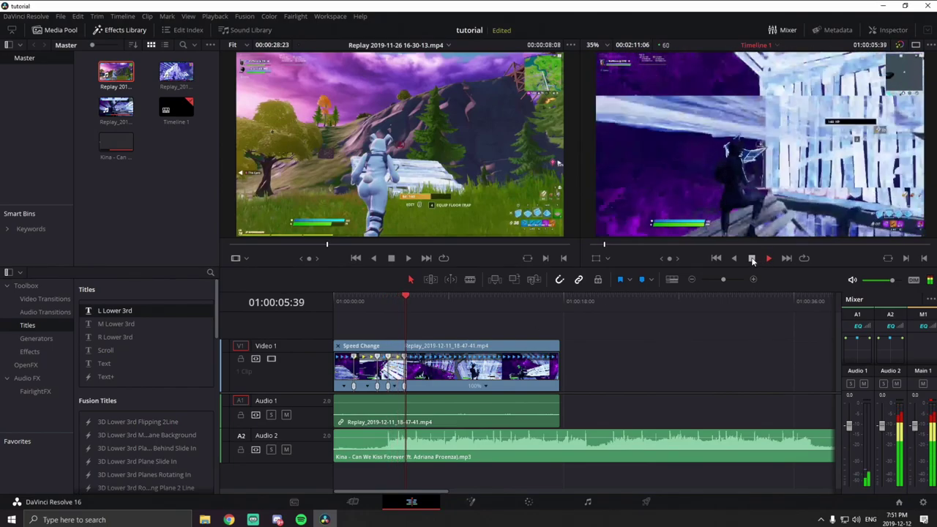
left_click_drag(427, 305, 386, 299)
left_click(768, 260)
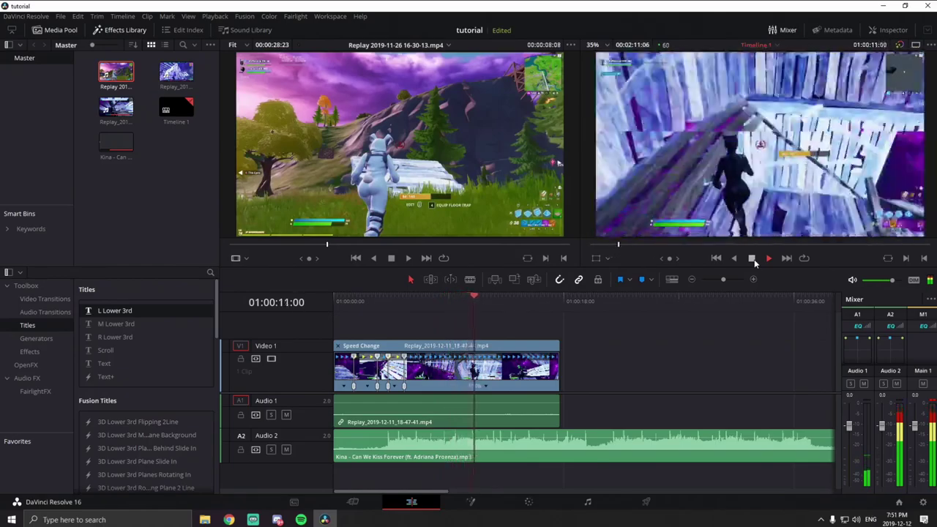
left_click(752, 258)
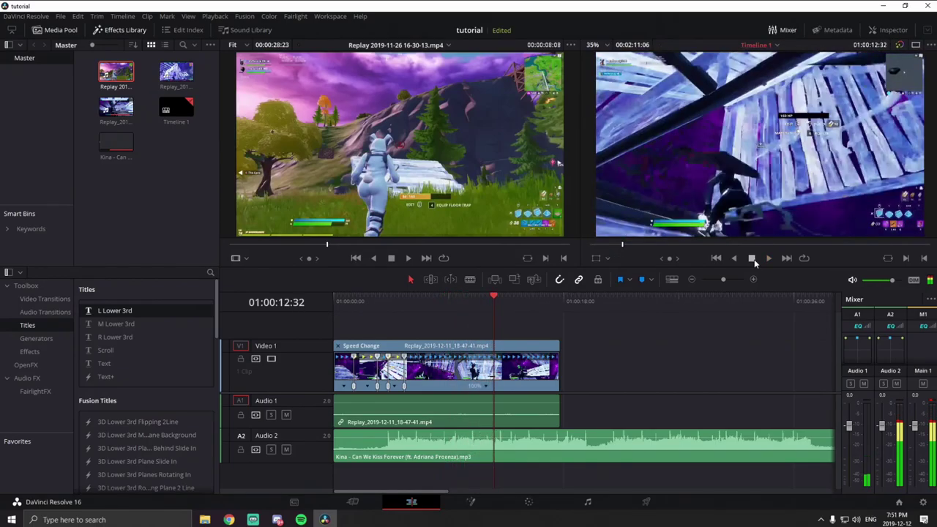
Play the timeline from 01:00:00:00 to about 01:00:11:01 to review the speed changes in one run with the song.
key("ctrl+equal")
left_click_drag(445, 308, 340, 307)
left_click(768, 258)
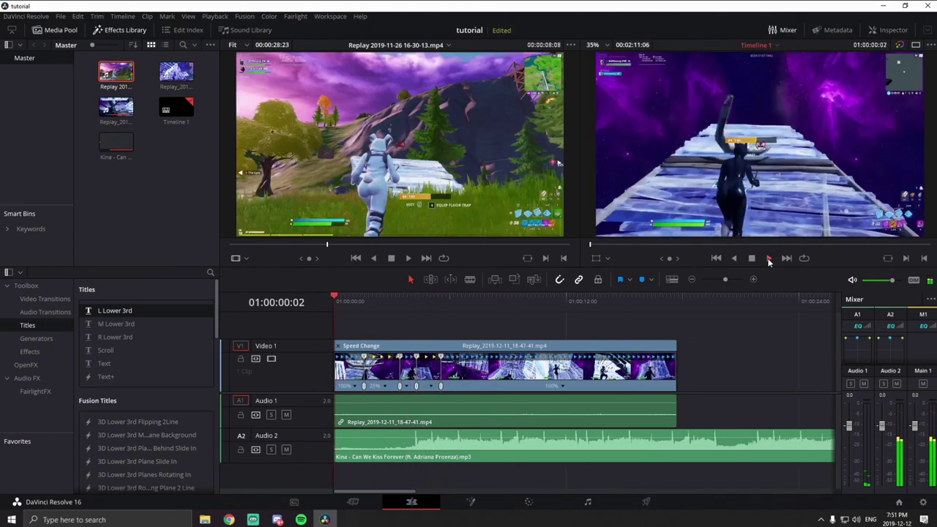
left_click(332, 301)
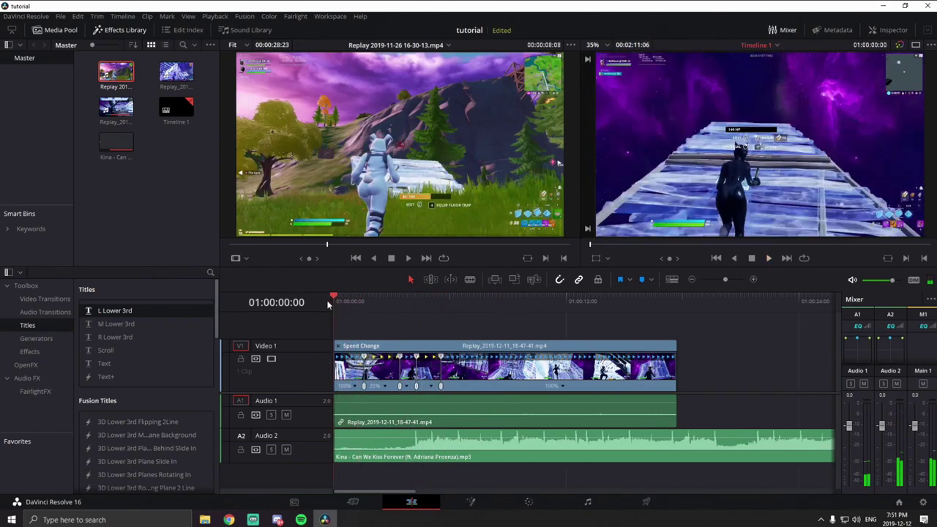
key("space")
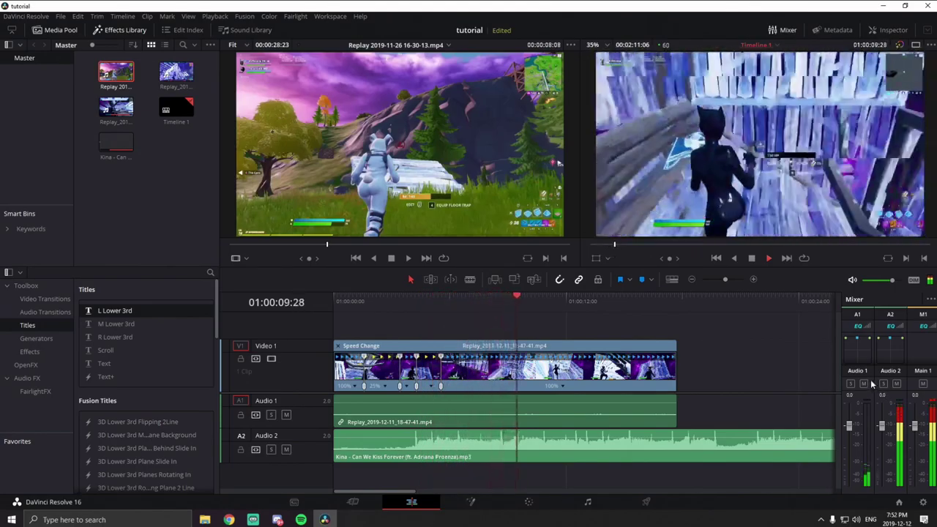
left_click(751, 258)
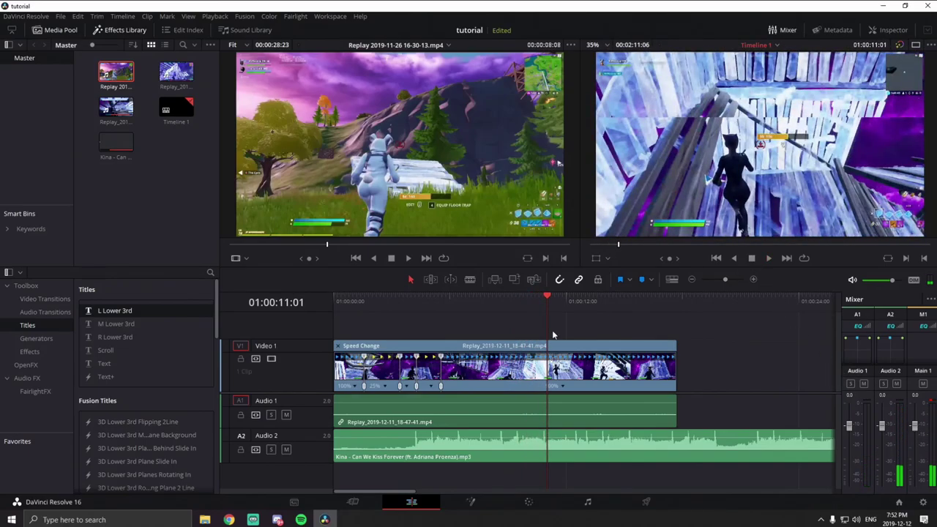
Add speed points to the Replay clip at 01:00:06:23 and 01:00:06:53.
left_click_drag(435, 301, 458, 301)
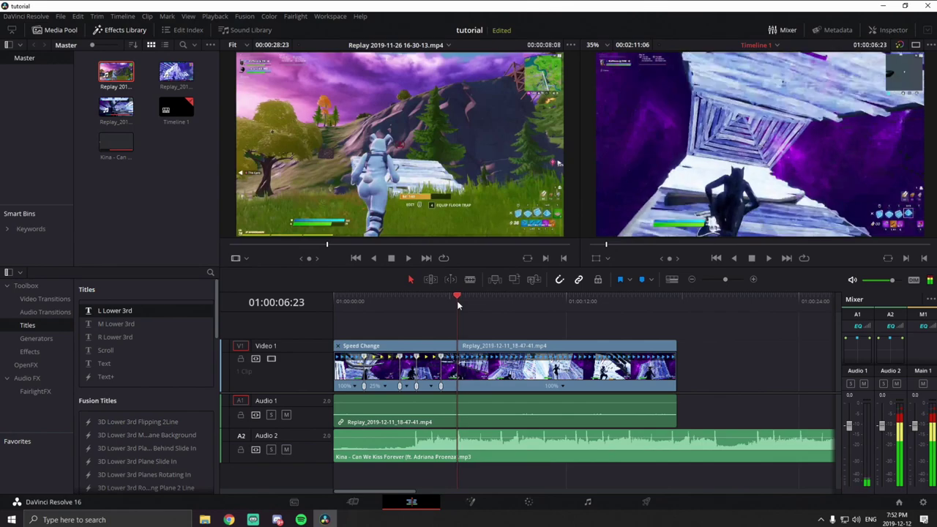
left_click(564, 386)
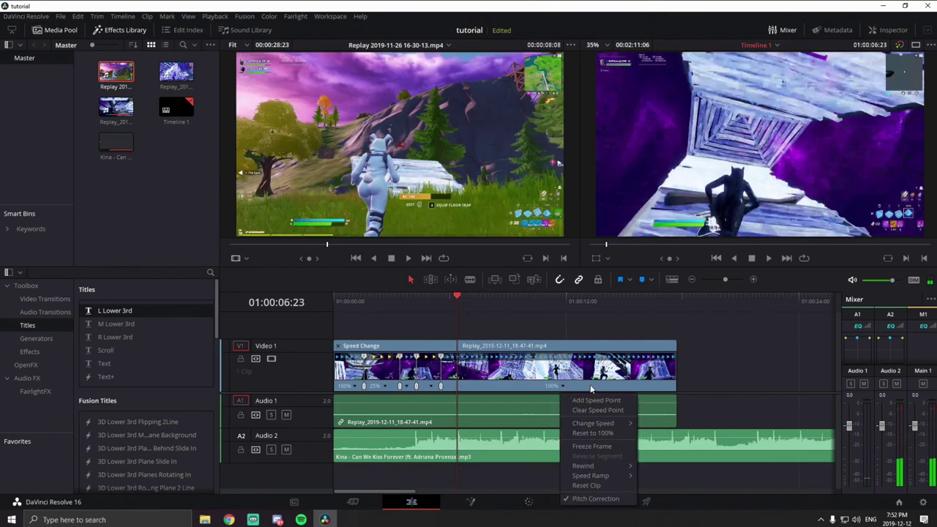
left_click(597, 401)
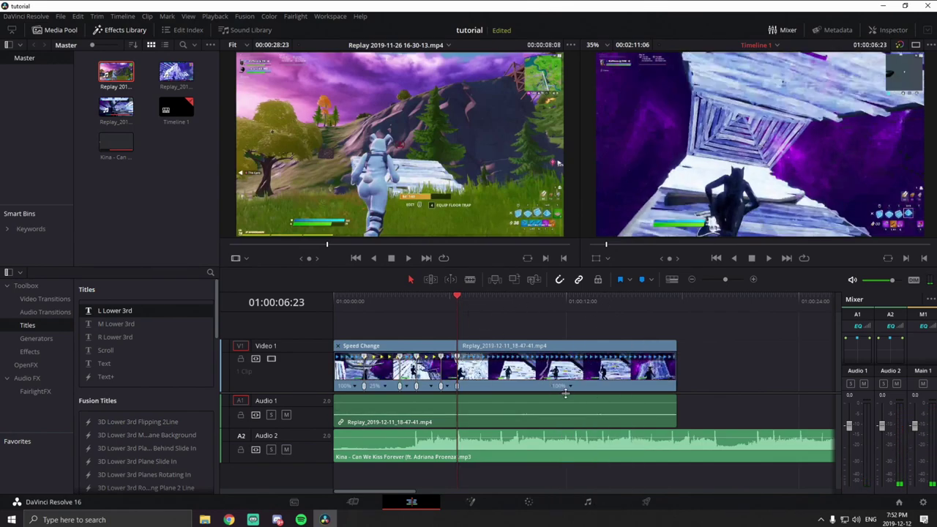
left_click(772, 258)
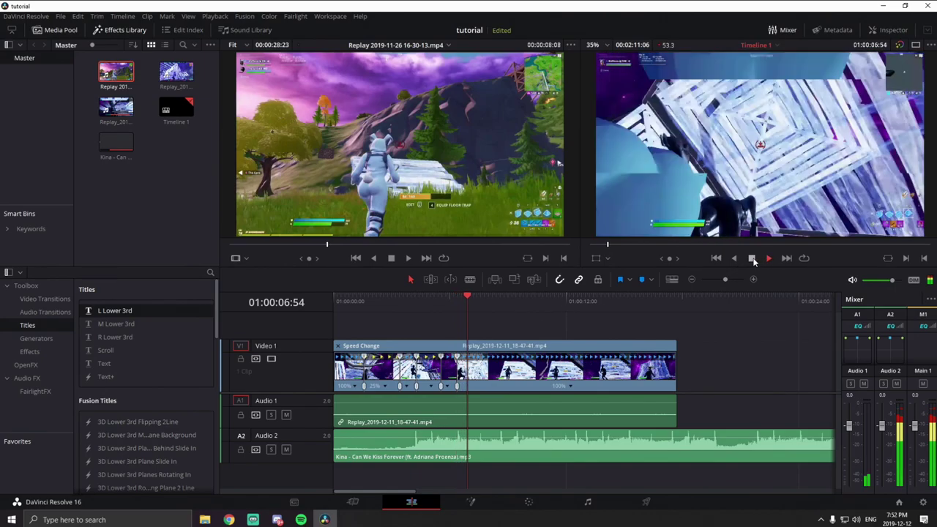
left_click_drag(471, 300, 467, 299)
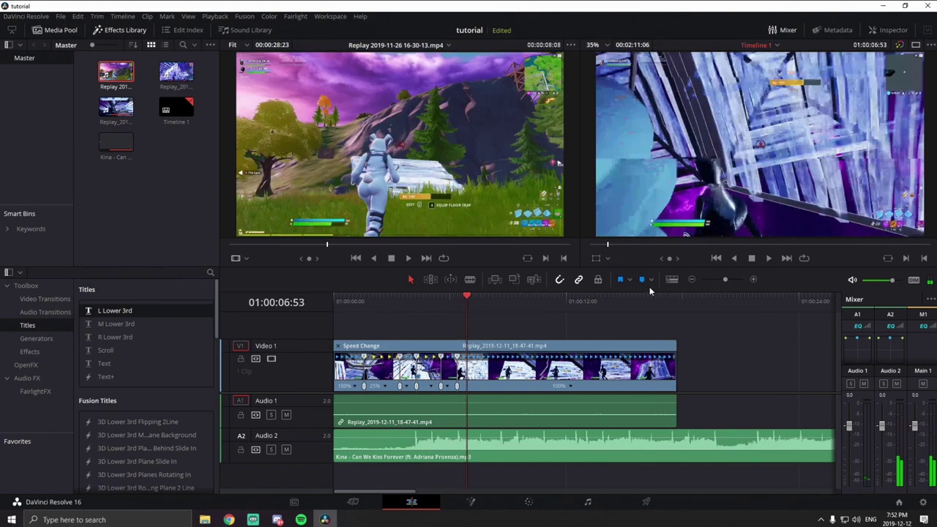
left_click(576, 388)
left_click(596, 400)
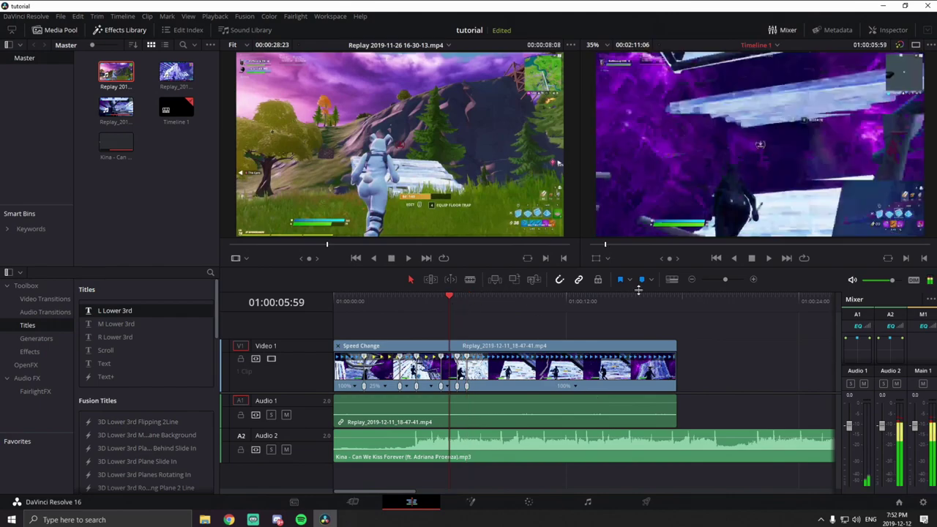
Set the segment between the speed points at 01:00:06:23 and 01:00:06:53 to 25% speed and play it back from 01:00:06:13.
left_click_drag(725, 280, 727, 278)
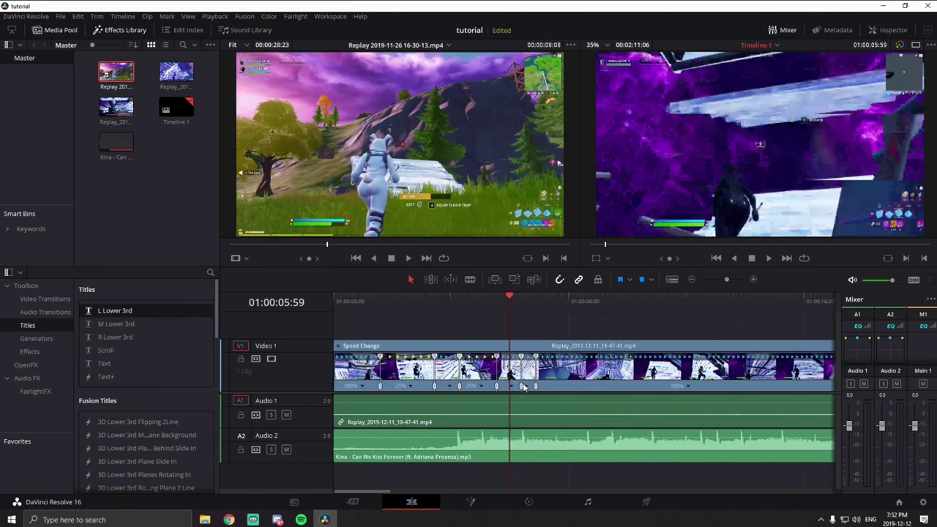
left_click(526, 387)
mouse_move(583, 424)
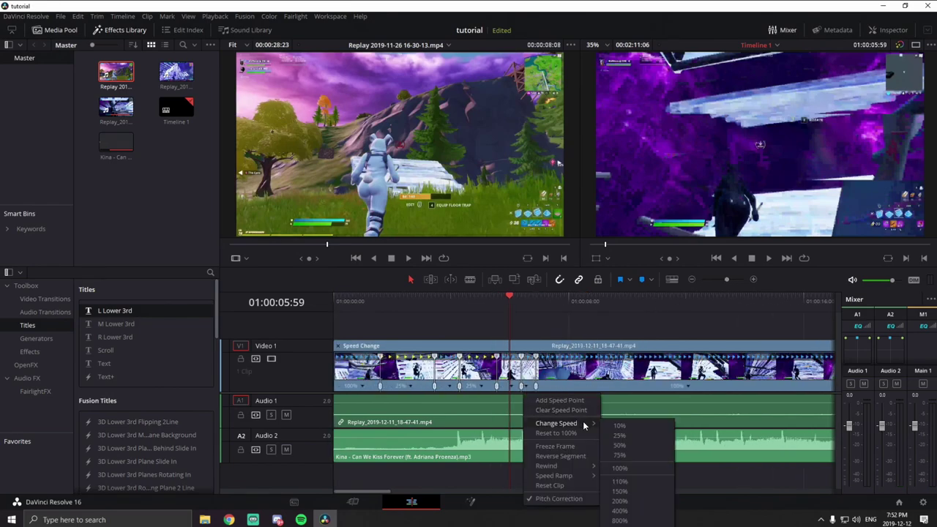
left_click(629, 434)
left_click(516, 301)
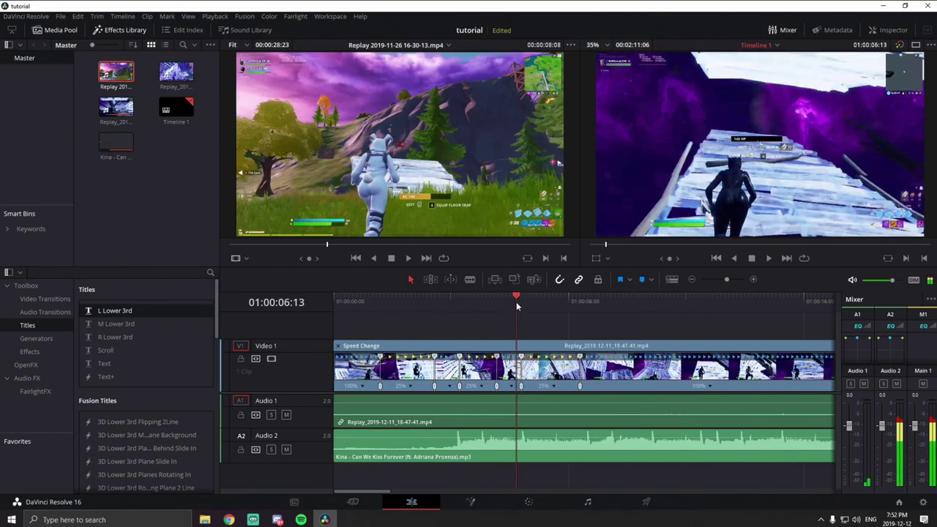
left_click(768, 257)
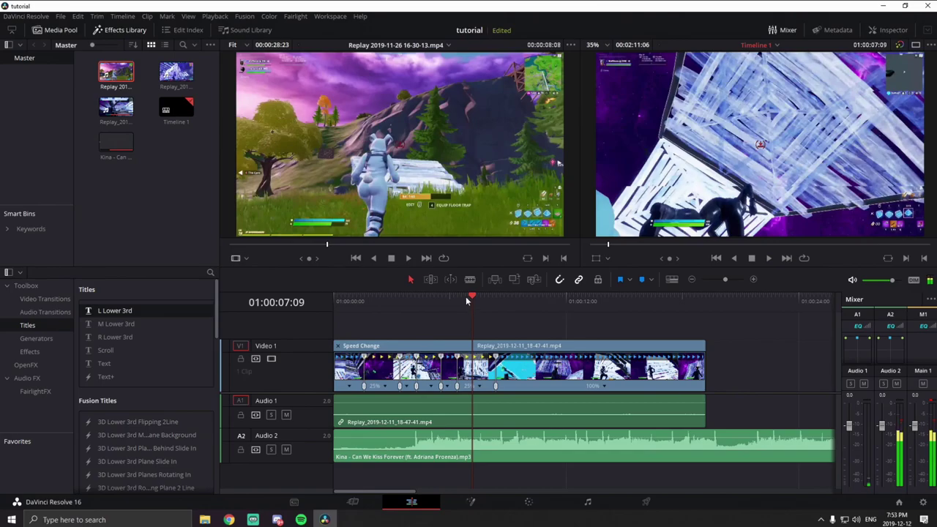
Set the short 100% segment between the second and third slowed segments of the Replay clip to 200% speed.
left_click_drag(465, 296, 432, 300)
left_click_drag(724, 282, 728, 279)
left_click(503, 302)
left_click_drag(503, 302, 579, 298)
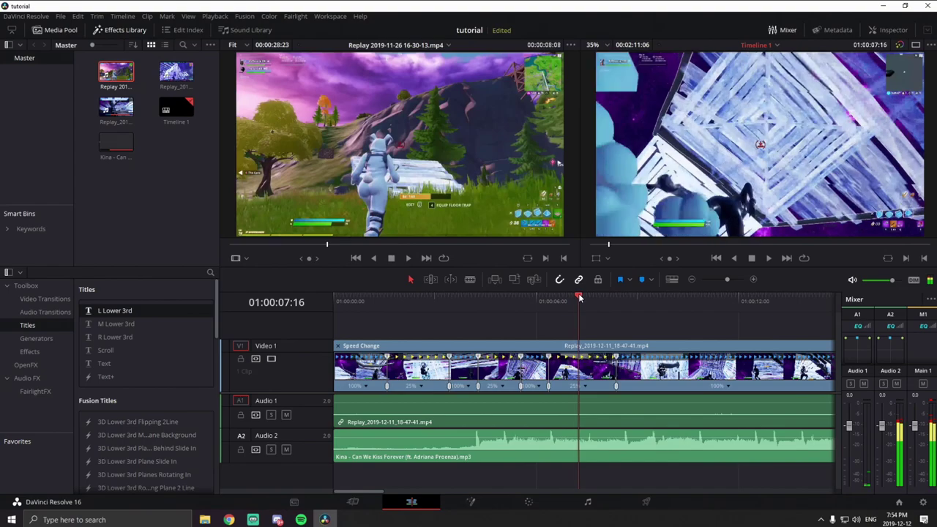
left_click(540, 388)
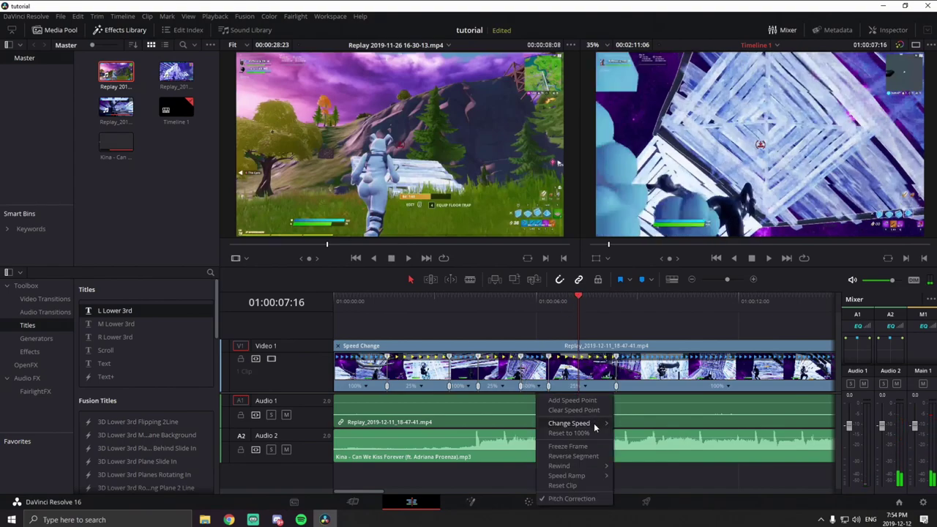
mouse_move(595, 427)
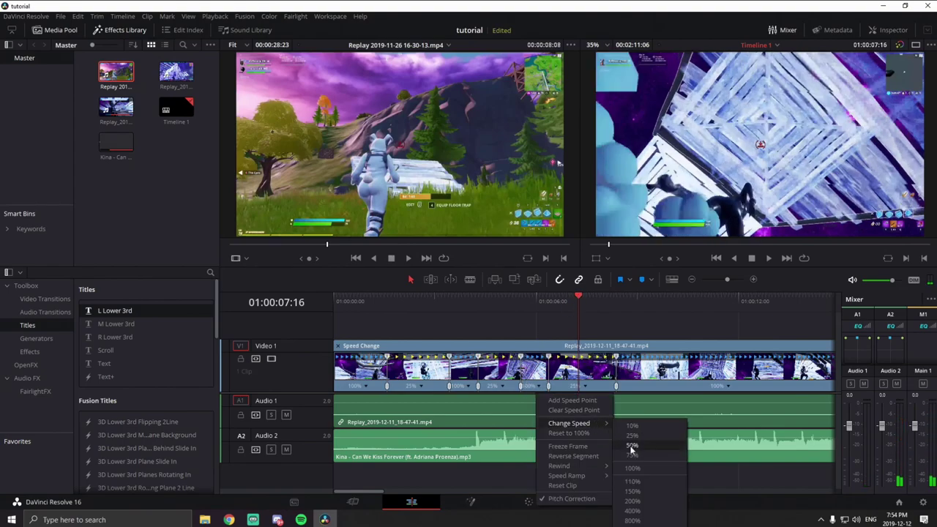
left_click(634, 501)
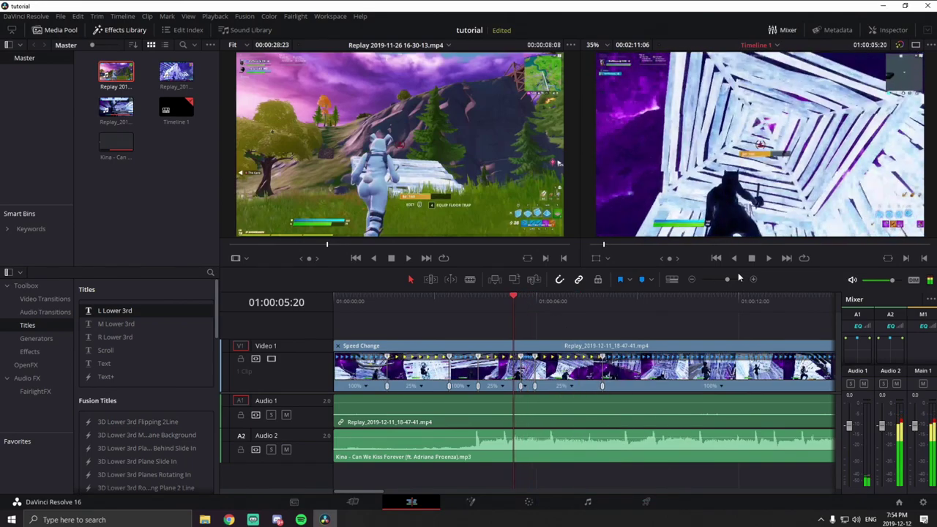
Play back the sped-up segment twice from around 01:00:05:20 to check its timing against the song.
left_click(770, 259)
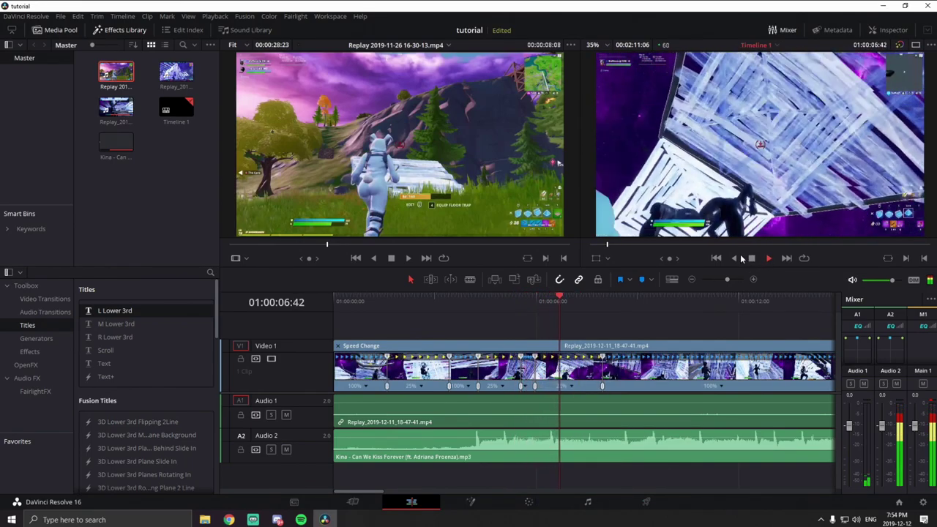
left_click(750, 259)
left_click(519, 300)
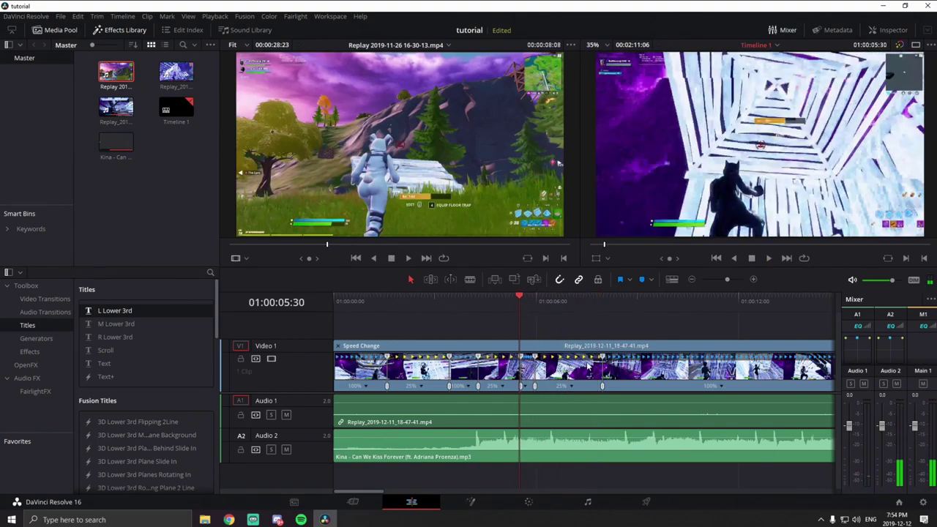
left_click(509, 304)
left_click(766, 259)
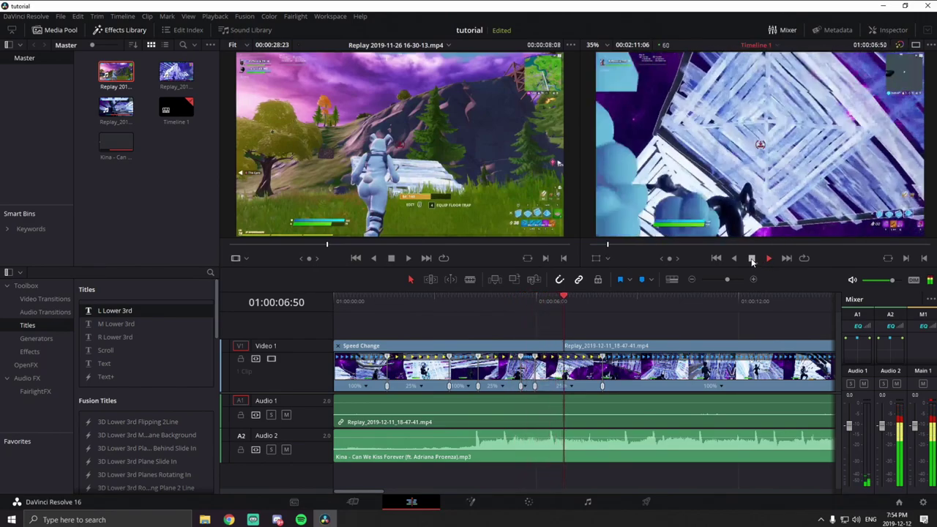
left_click(751, 259)
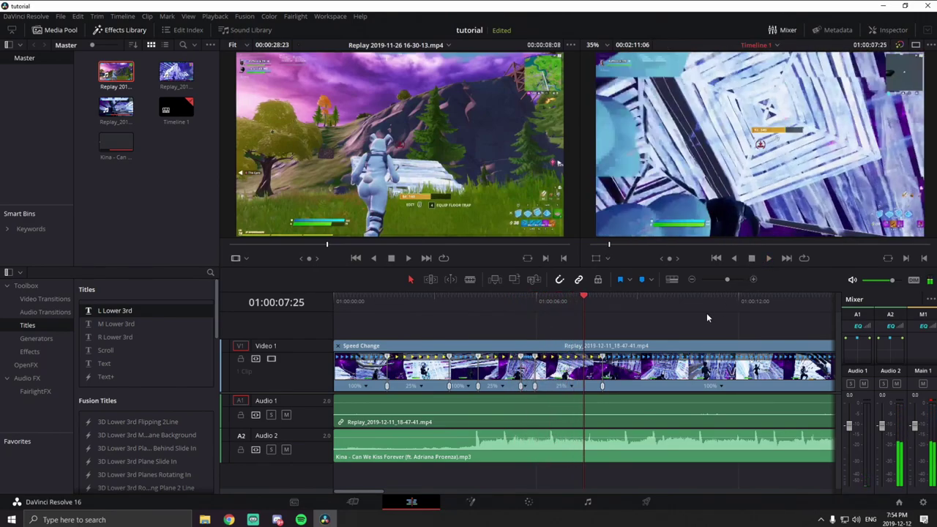
Turn on Render Cache Fusion Output for the Replay clip on Video 1.
left_click(630, 360)
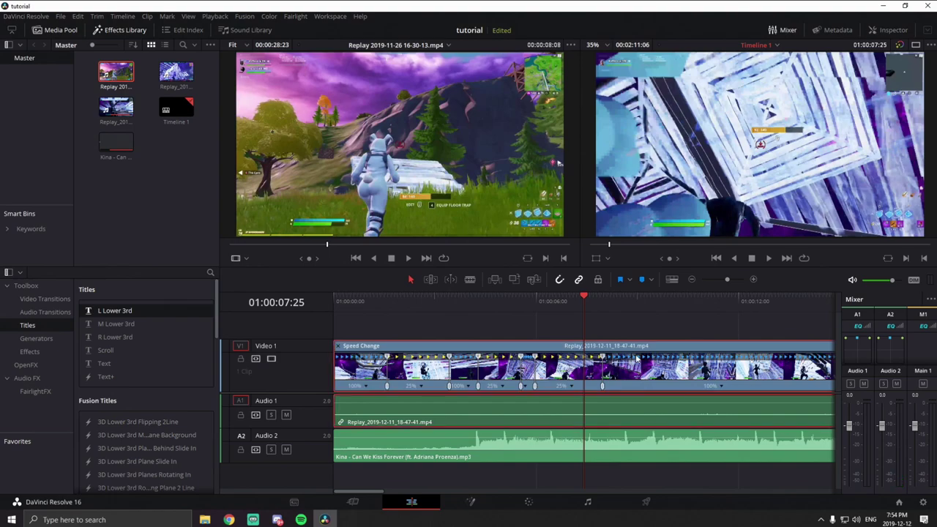
left_click(723, 280)
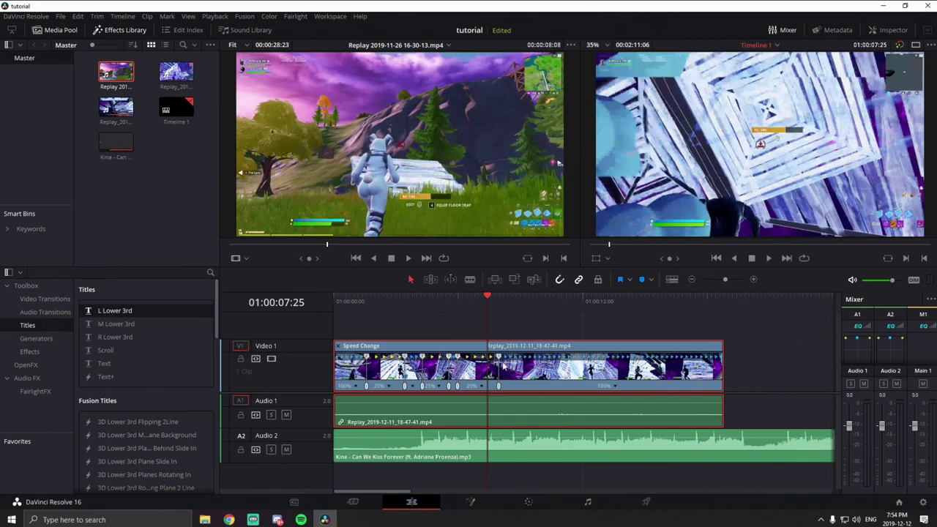
right_click(511, 380)
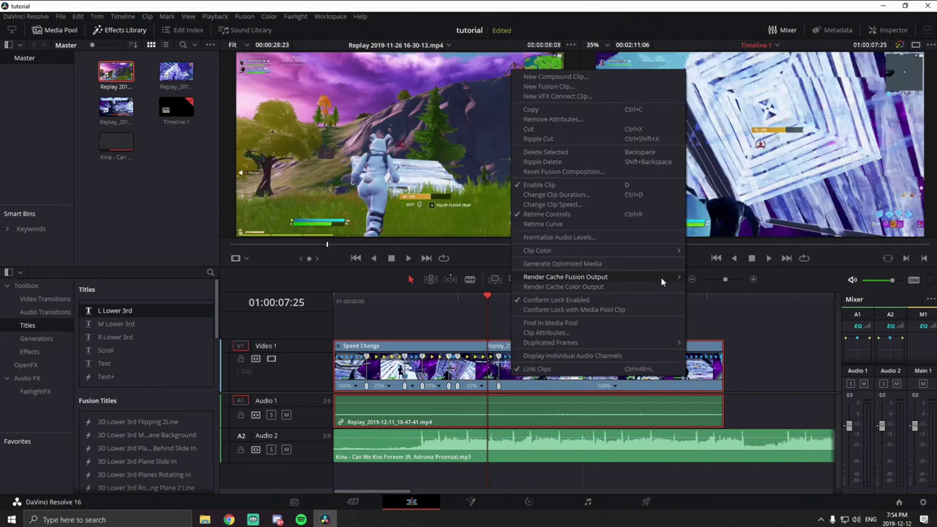
mouse_move(585, 283)
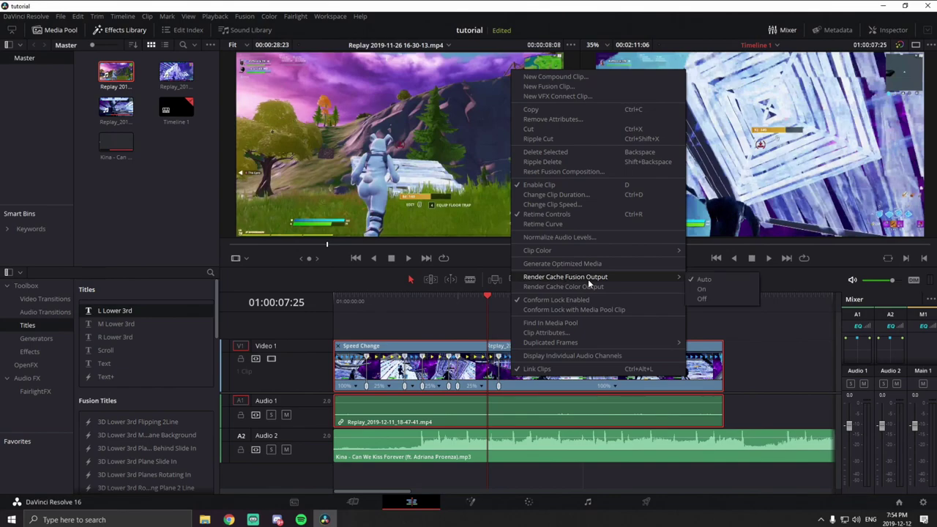
left_click(703, 290)
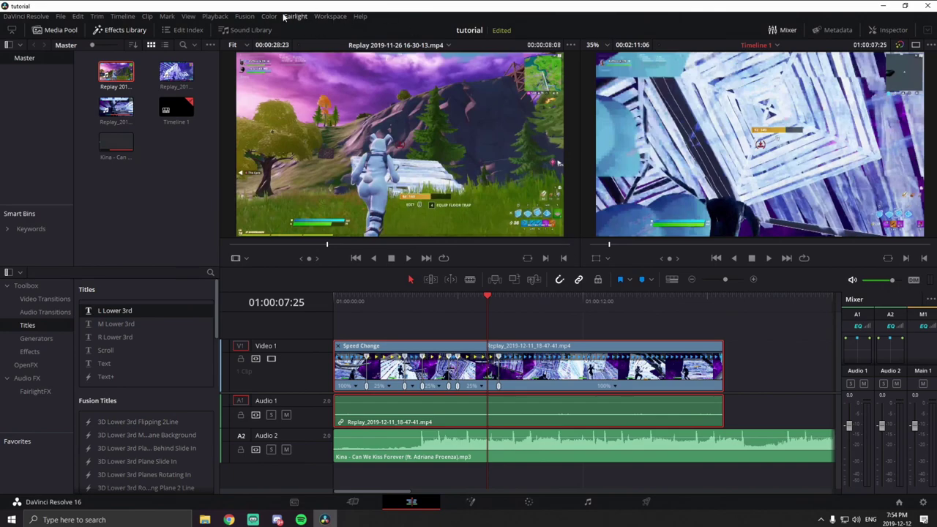
Set the playback render cache mode to User.
left_click(216, 16)
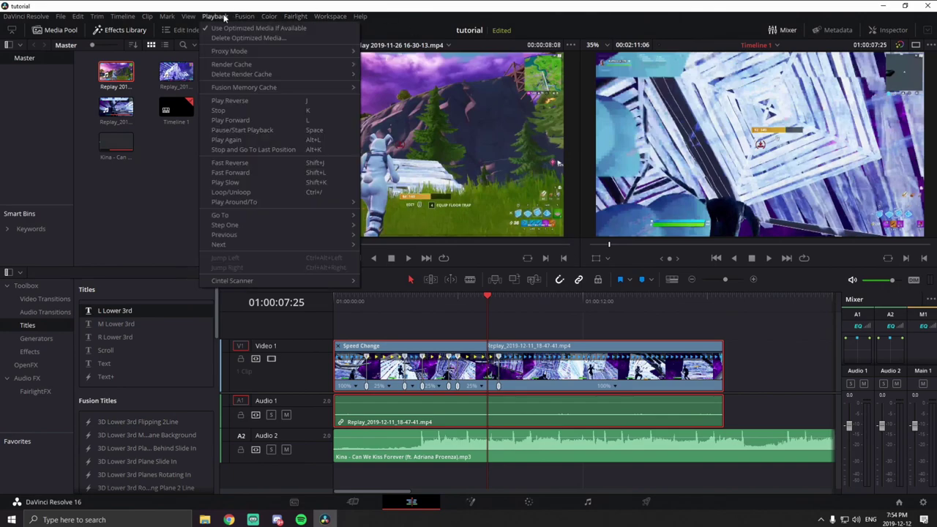
mouse_move(259, 52)
mouse_move(288, 65)
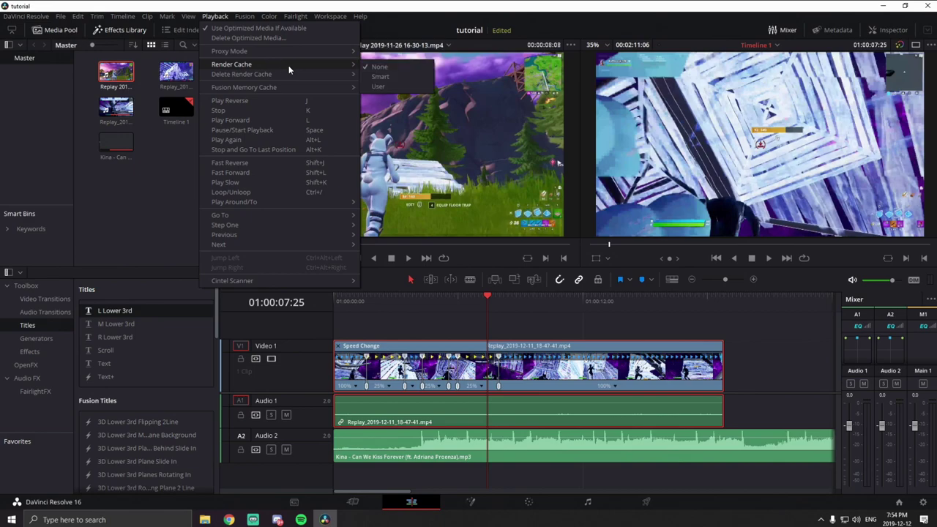
left_click(387, 87)
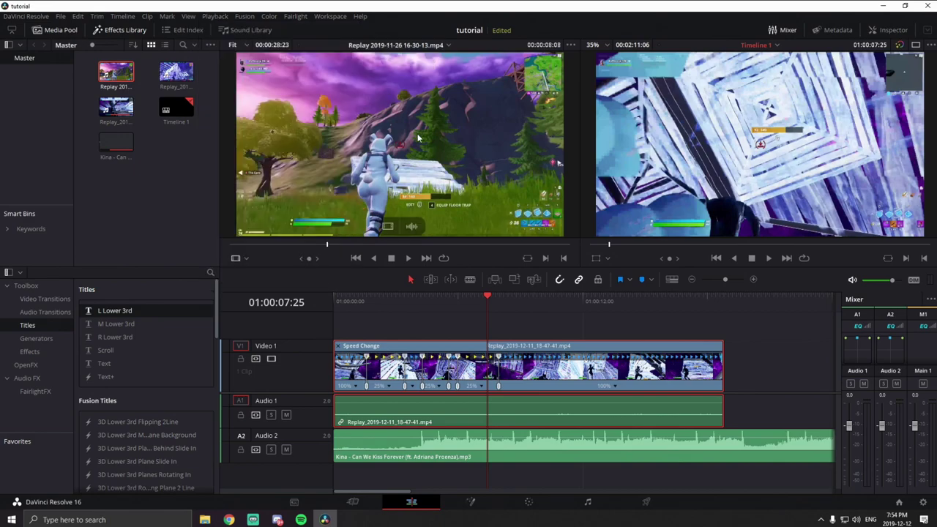
Play back the Replay clip's speed changes and the full-speed section after them to find the next beat.
left_click(768, 258)
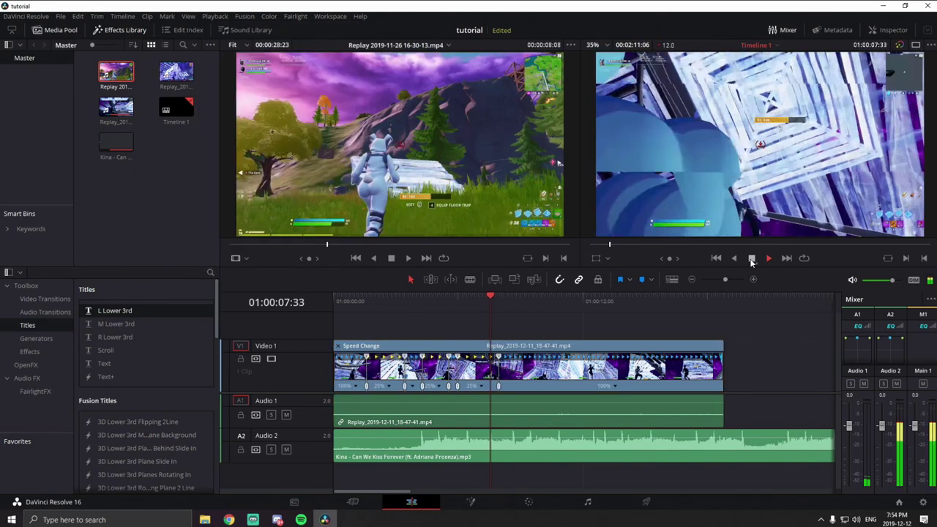
left_click_drag(514, 293, 470, 297)
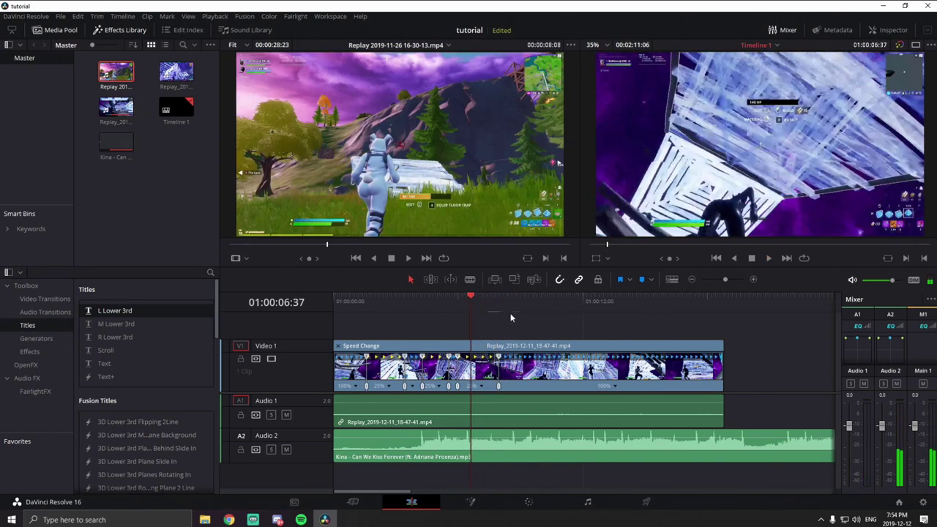
left_click(725, 279)
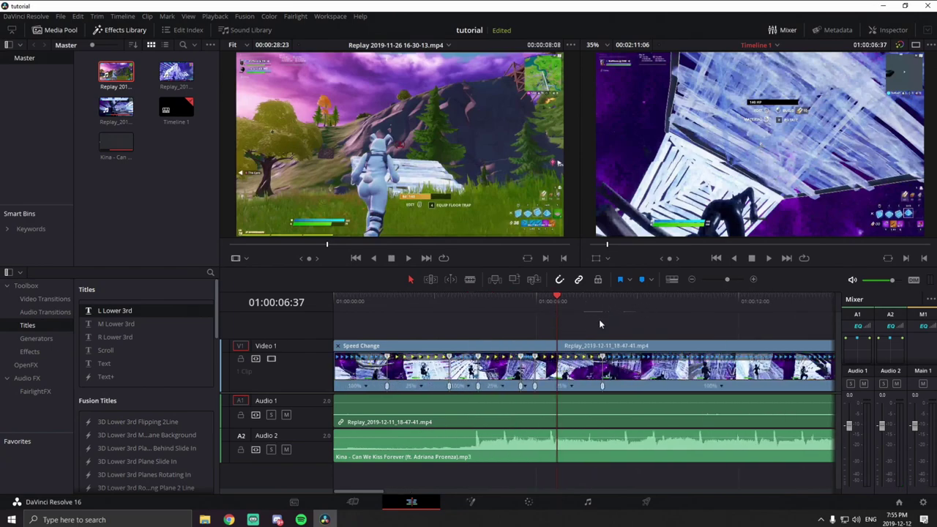
left_click_drag(556, 296, 524, 296)
left_click(769, 259)
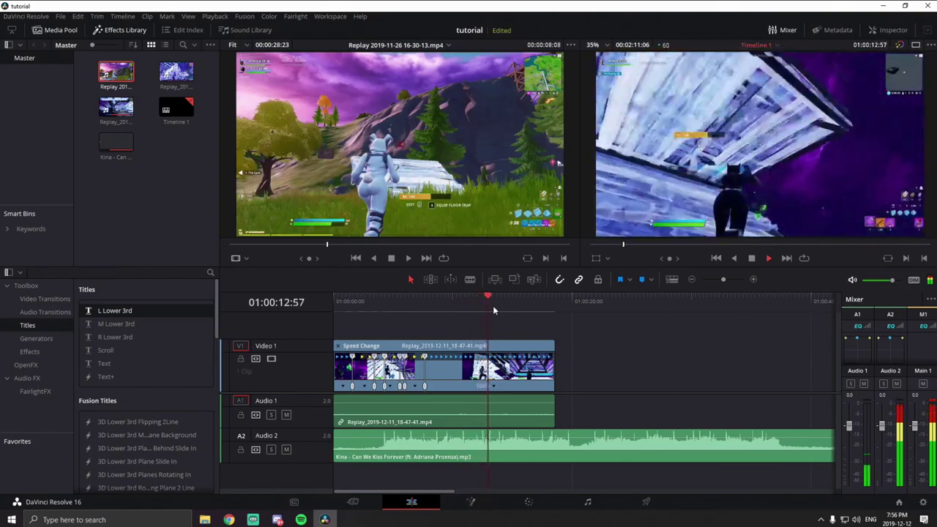
left_click_drag(502, 304, 390, 302)
key("space")
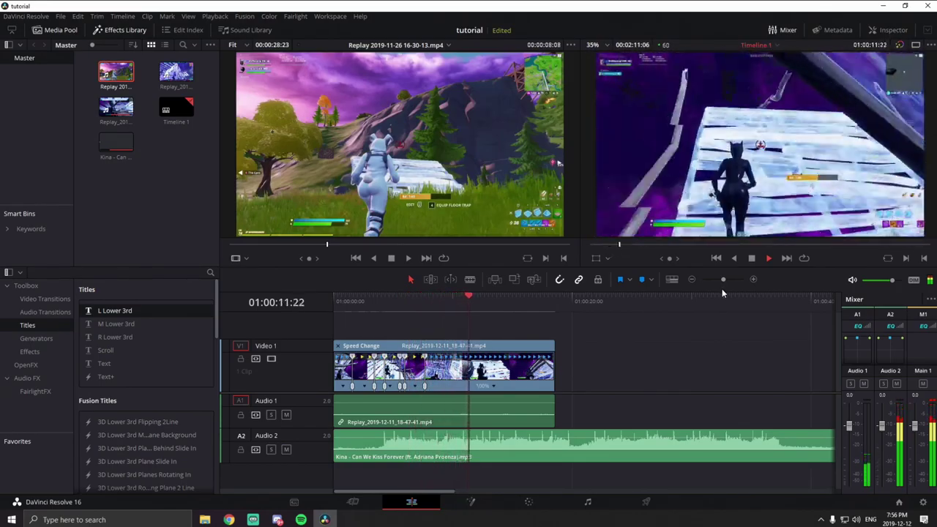
left_click(752, 258)
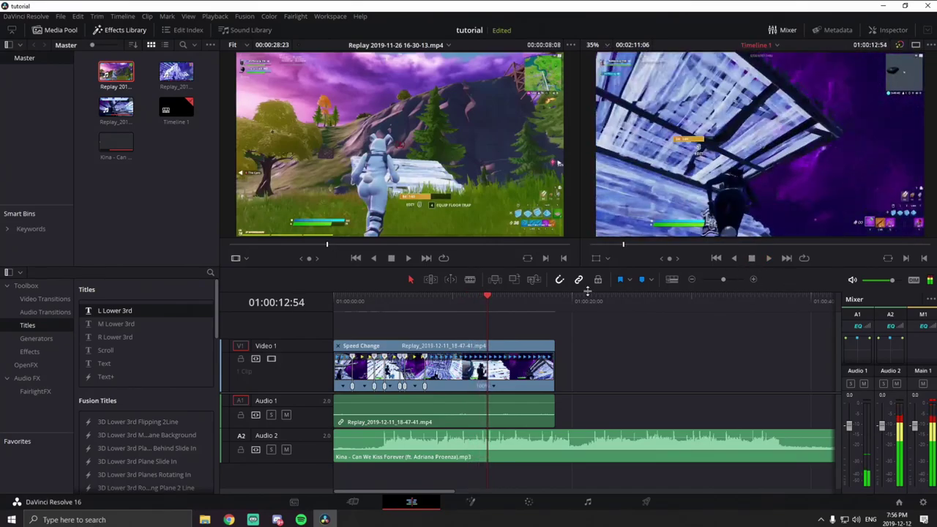
Play the Replay clip from 01:00:12:45 to about 01:00:17:17 to judge the next section to slow down.
left_click_drag(488, 306, 485, 306)
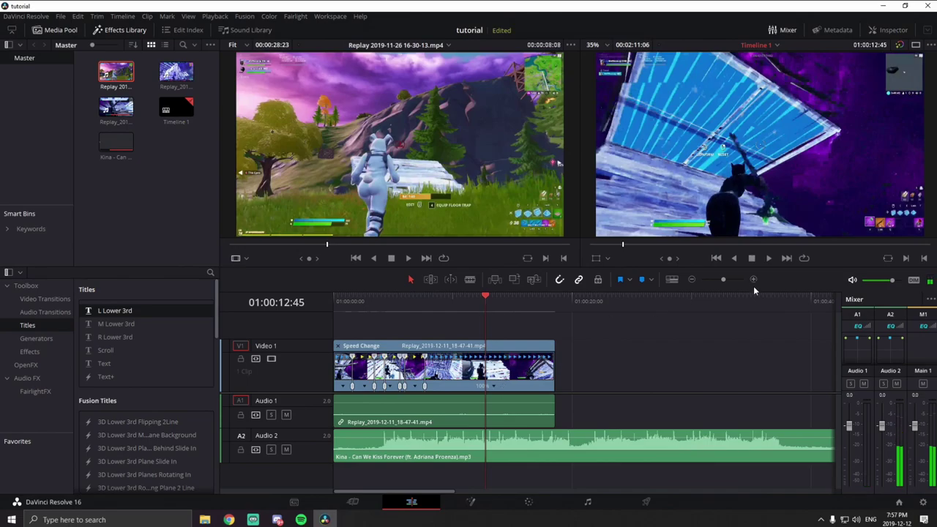
left_click(768, 259)
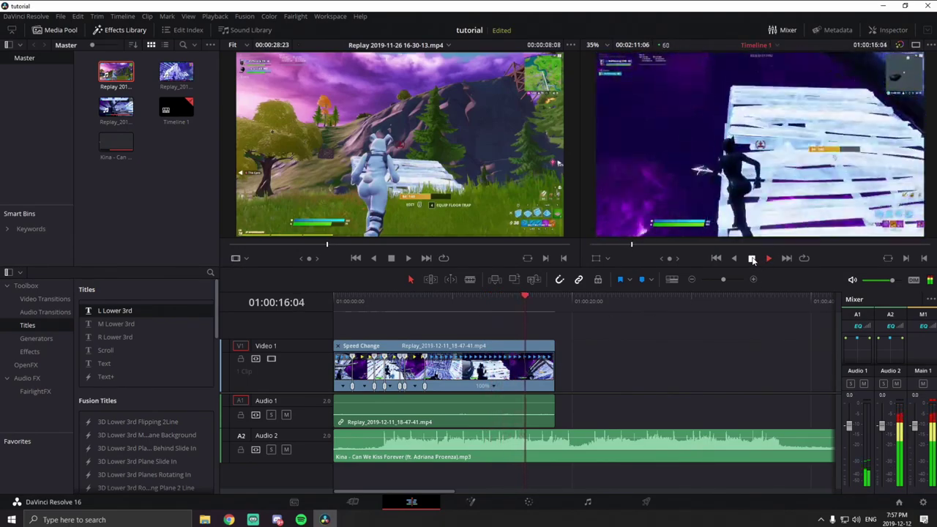
left_click(751, 258)
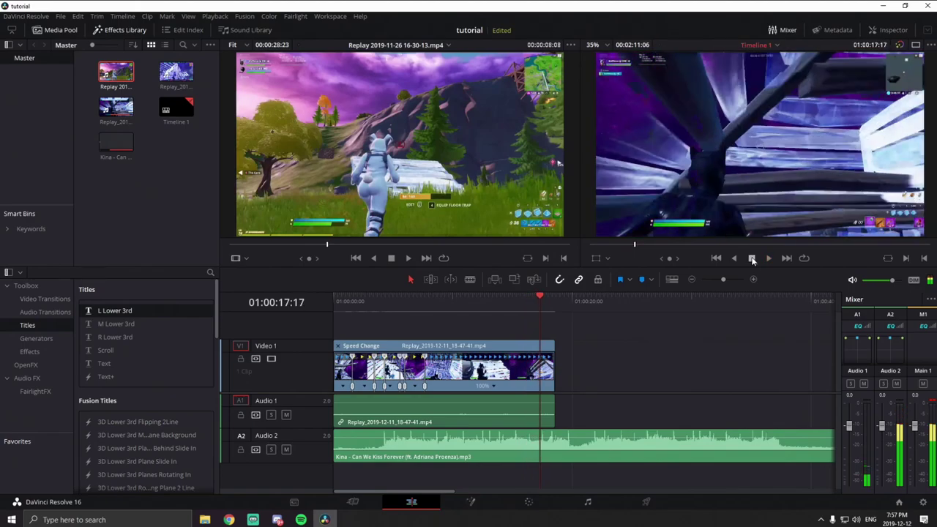
key("space")
Add speed points to the Replay clip at 01:00:12:45 and 01:00:14:29.
left_click_drag(482, 302, 485, 303)
left_click(495, 389)
left_click(530, 404)
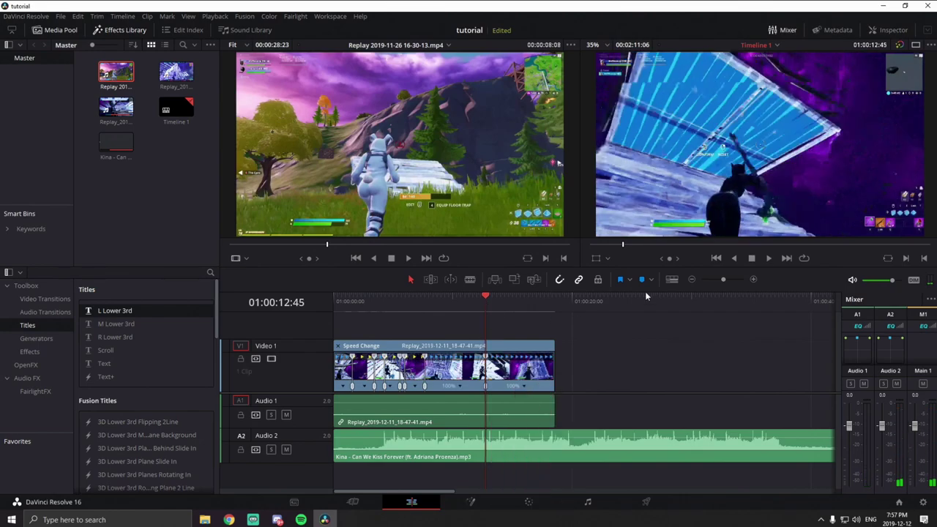
left_click_drag(487, 302, 506, 302)
left_click(521, 387)
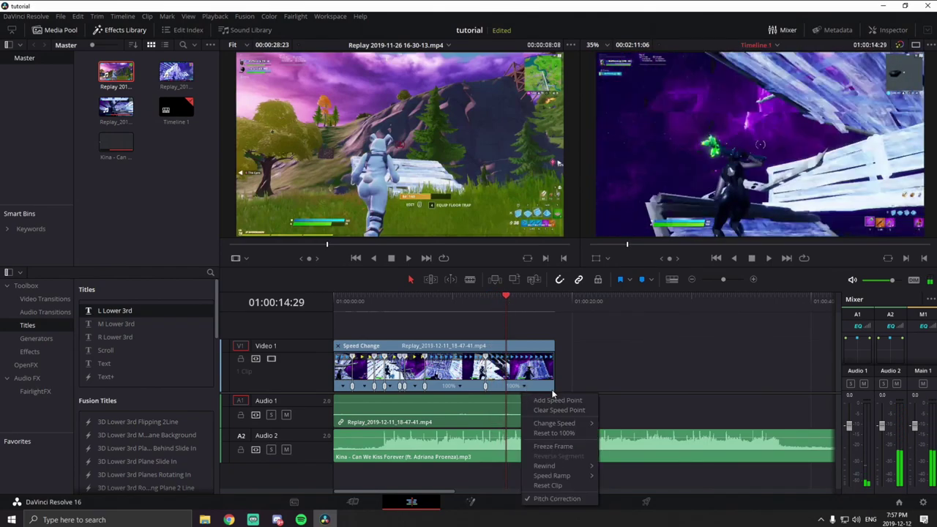
left_click(559, 402)
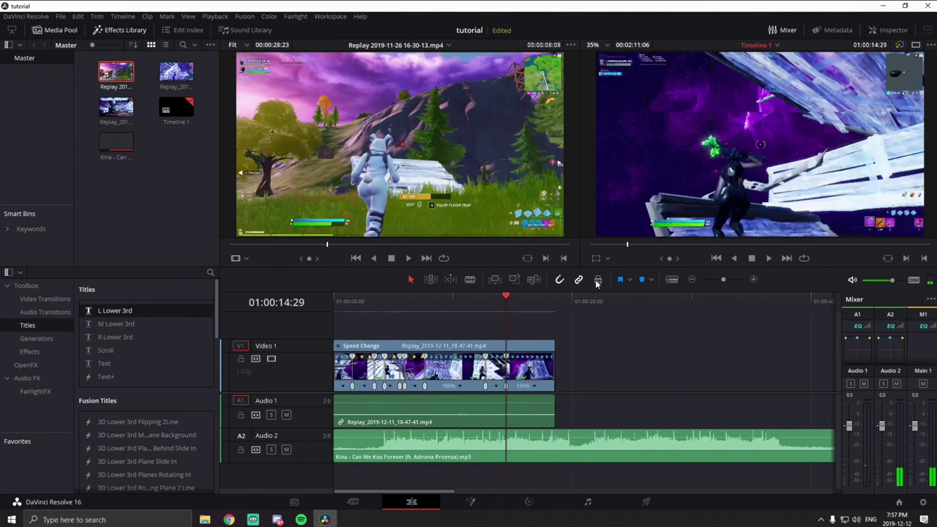
Set the segment between the speed points at 01:00:12:45 and 01:00:14:29 to 25% speed and play it back.
left_click(508, 387)
mouse_move(558, 424)
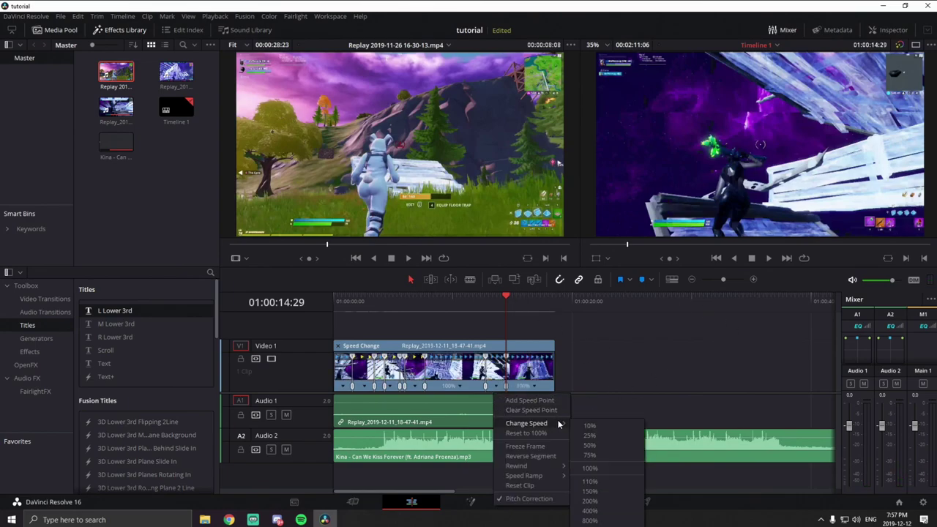
left_click(603, 439)
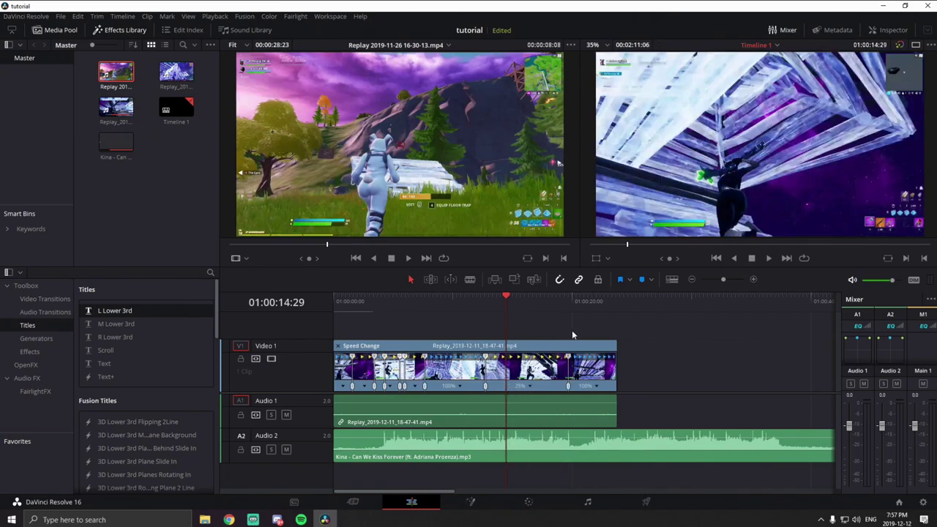
left_click(768, 258)
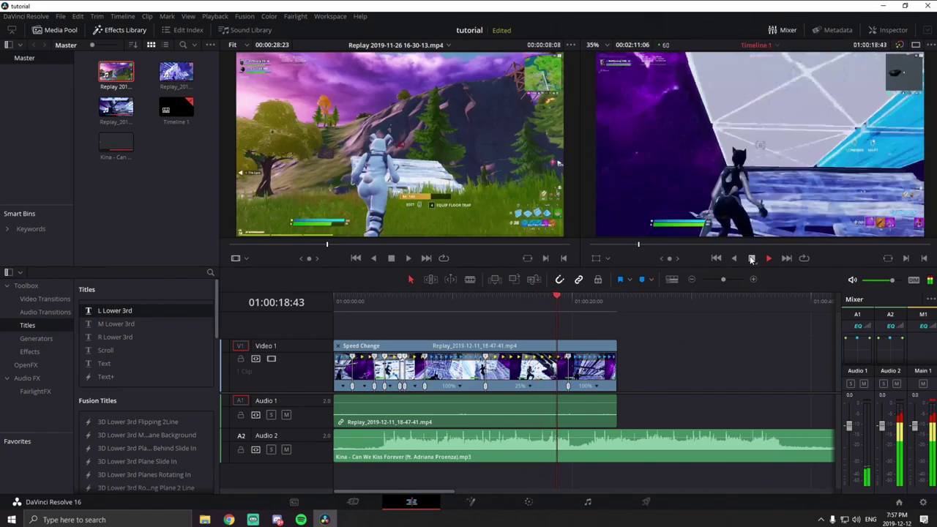
key("space")
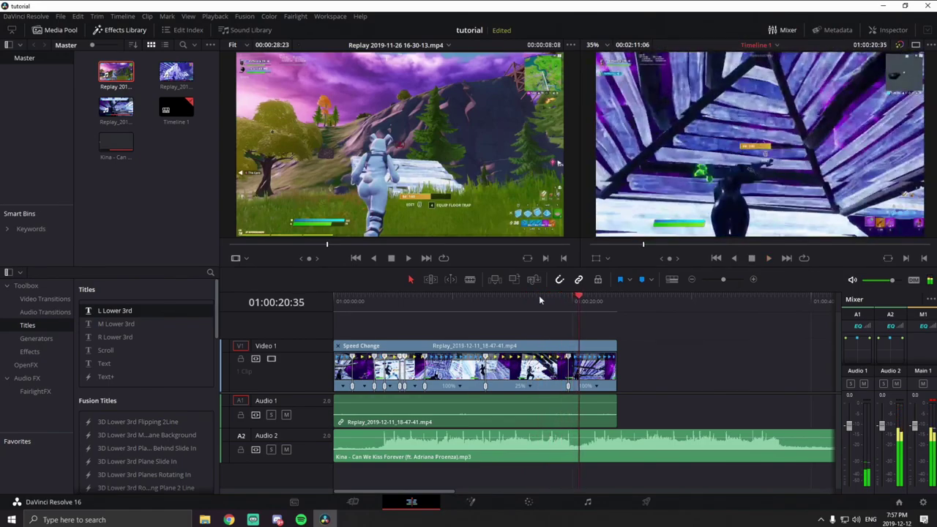
Set the last slowed segment, starting at 01:00:12:45, to 50% speed.
left_click(536, 387)
mouse_move(587, 424)
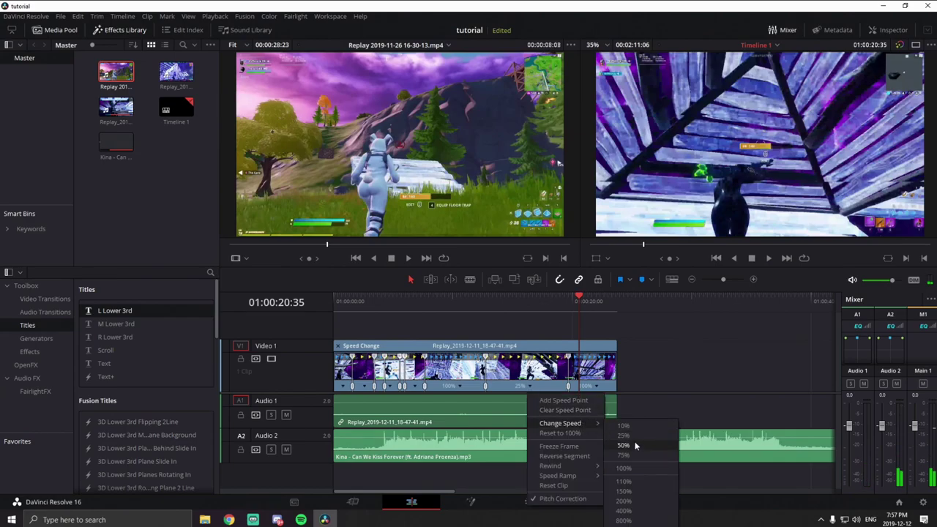
left_click(634, 444)
Play back the 50% segment through the end of the clip and return the playhead to 01:00:00:00.
left_click_drag(535, 303, 479, 306)
left_click(768, 258)
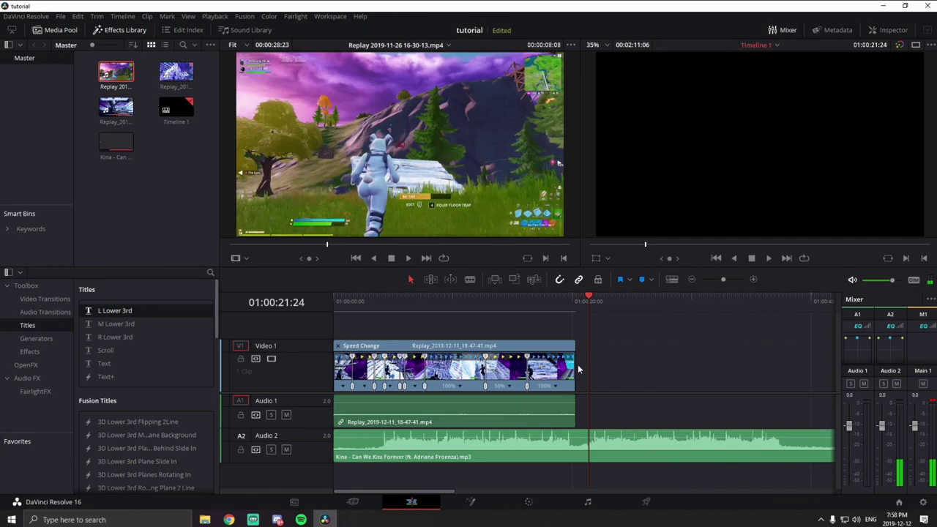
left_click_drag(573, 314, 312, 304)
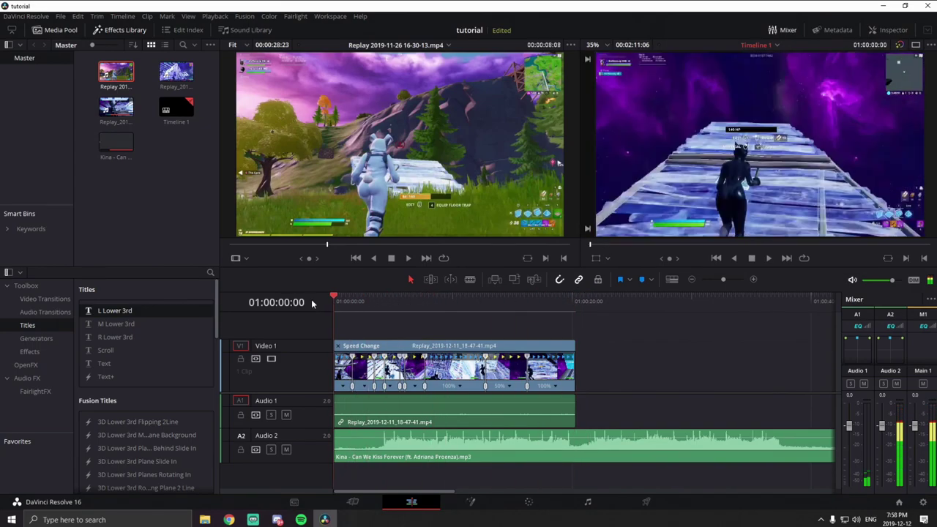
Play the retimed Replay clip from the start through its end and return the playhead to 01:00:02:20.
left_click(768, 261)
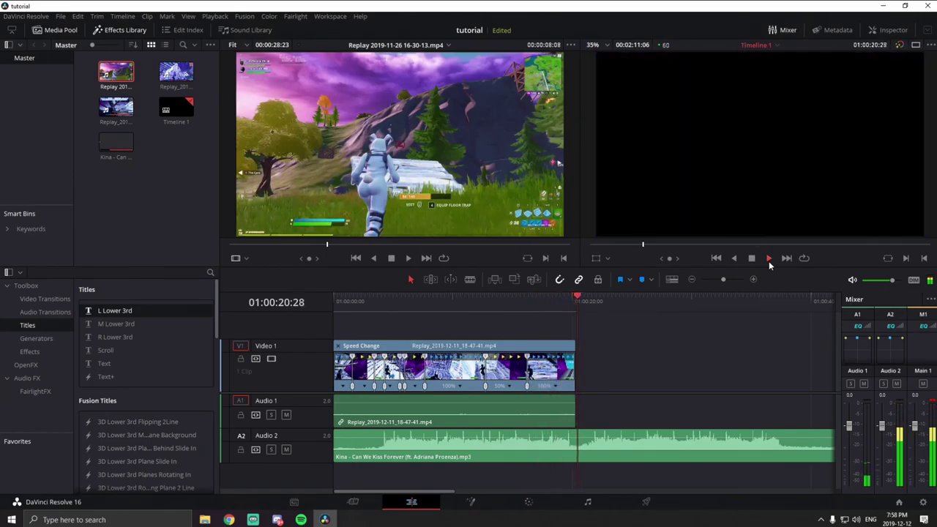
left_click(565, 297)
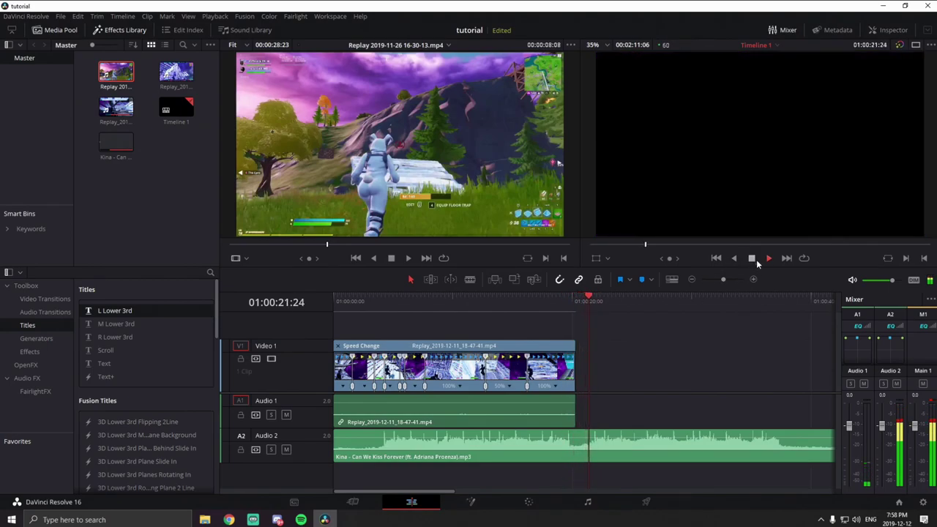
left_click_drag(404, 298, 361, 302)
Show the Retime Curve for the Replay clip on Video 1.
left_click(546, 368)
right_click(547, 366)
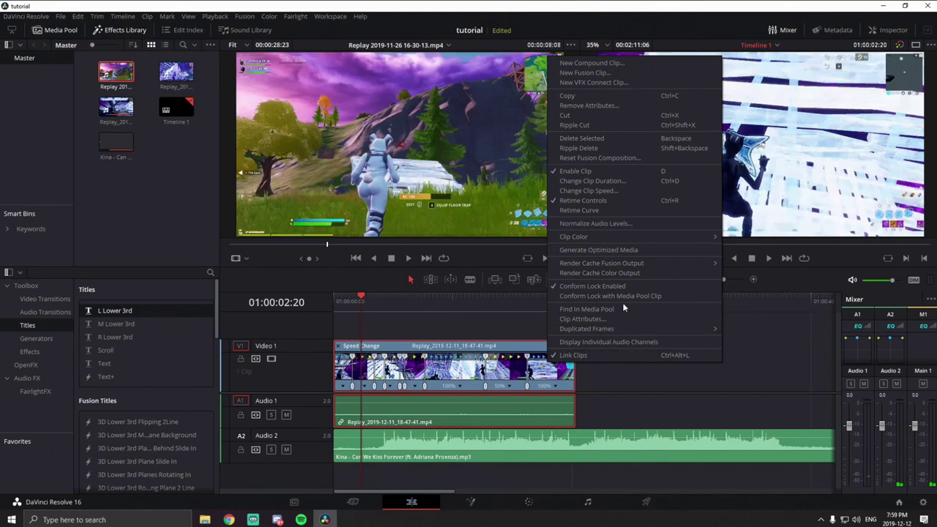
right_click(434, 366)
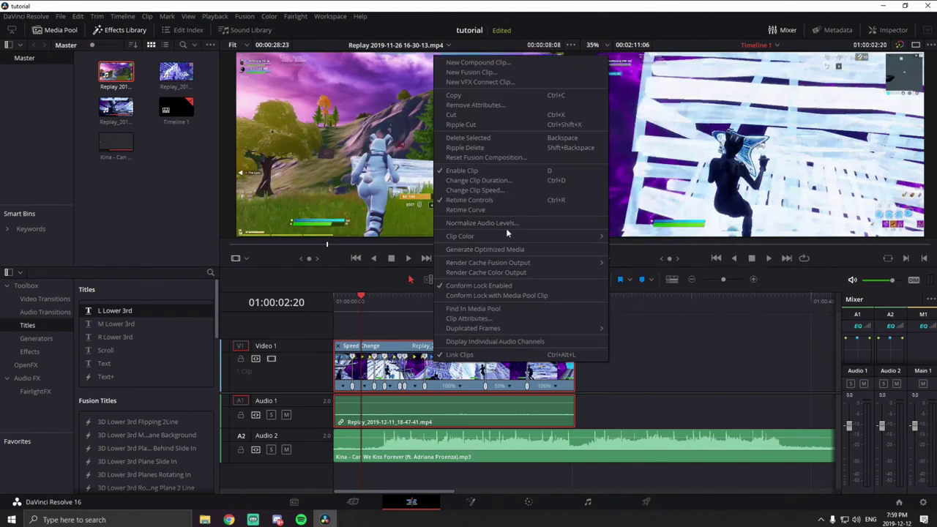
left_click(472, 210)
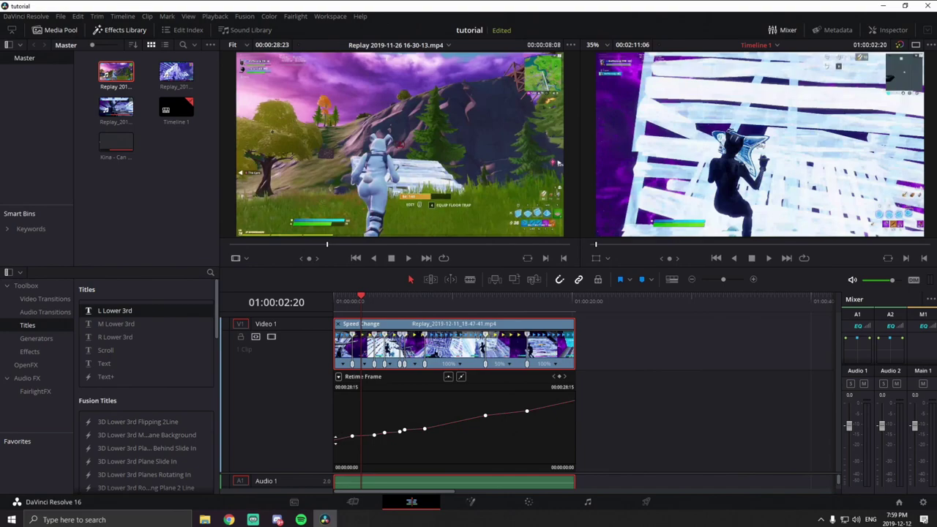
Smooth the first speed point on the Retime Frame curve and review the transition from the clip's start.
mouse_move(357, 439)
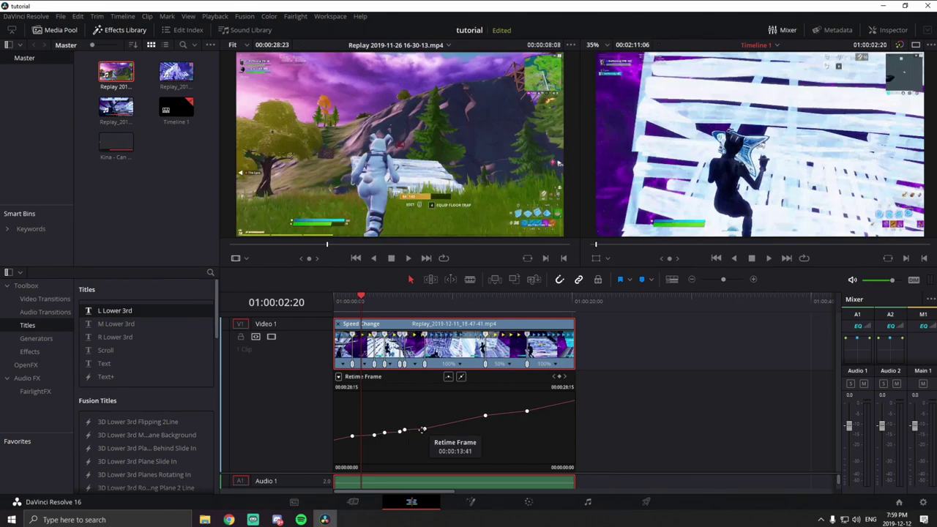
mouse_move(526, 413)
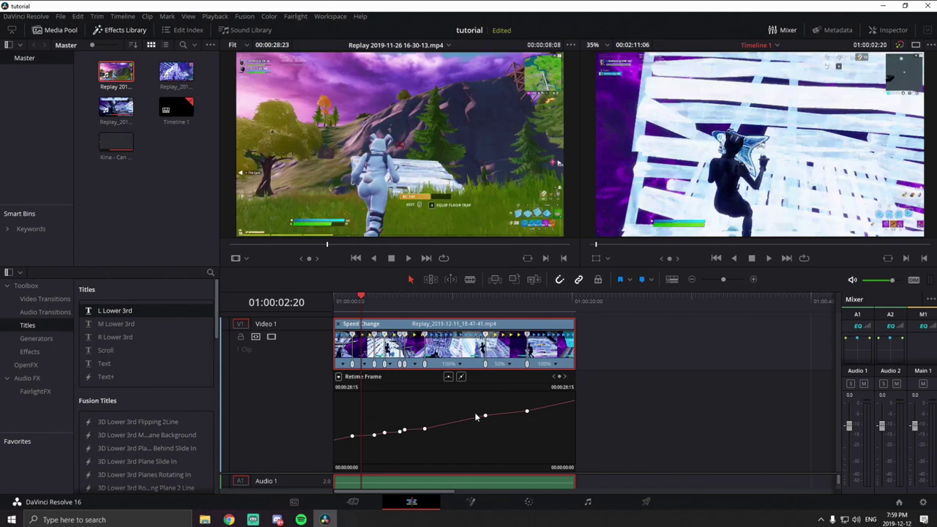
left_click(351, 435)
left_click(448, 377)
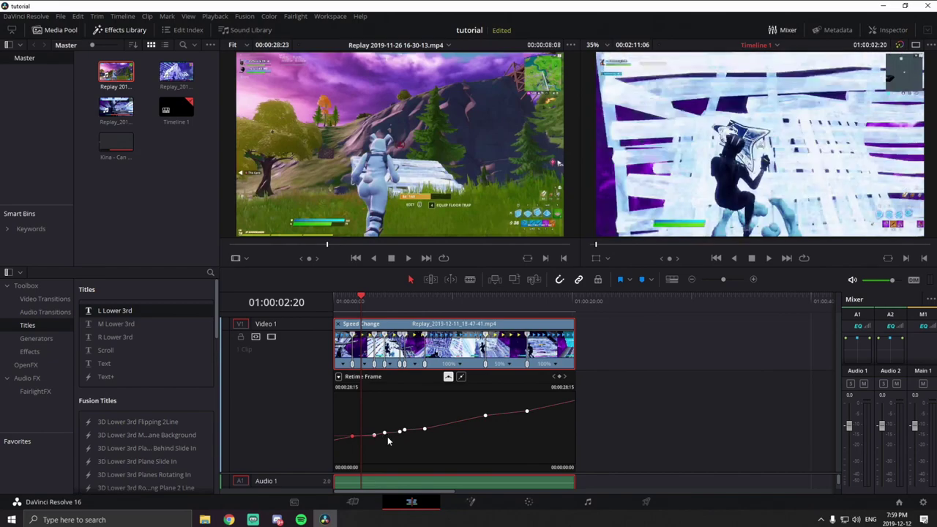
left_click_drag(359, 310, 333, 310)
left_click(385, 302)
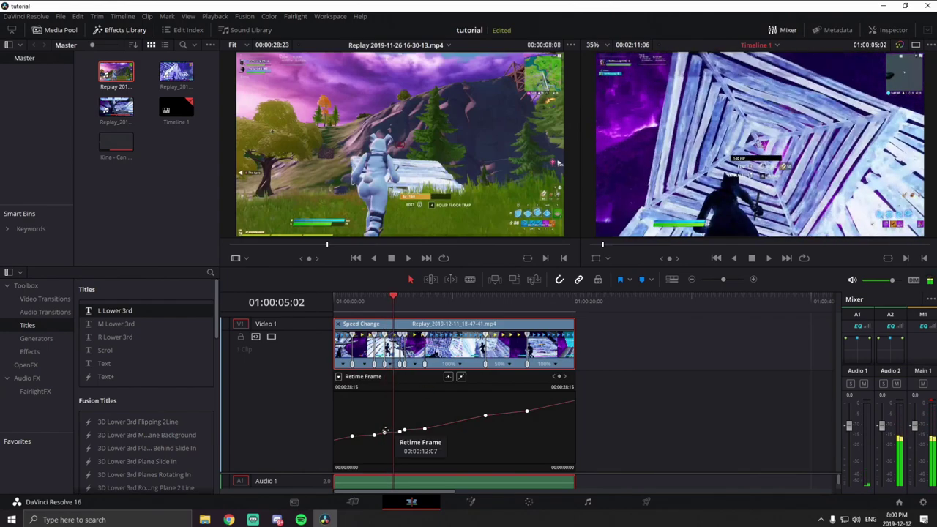
Smooth the following speed points on the Retime Frame curve, from the second one through the one at 00:00:13:41.
left_click(449, 377)
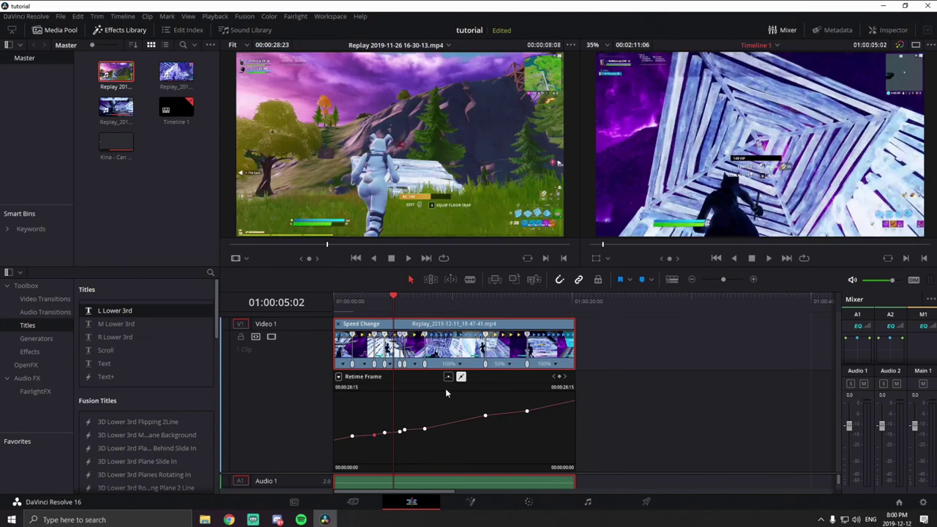
mouse_move(376, 434)
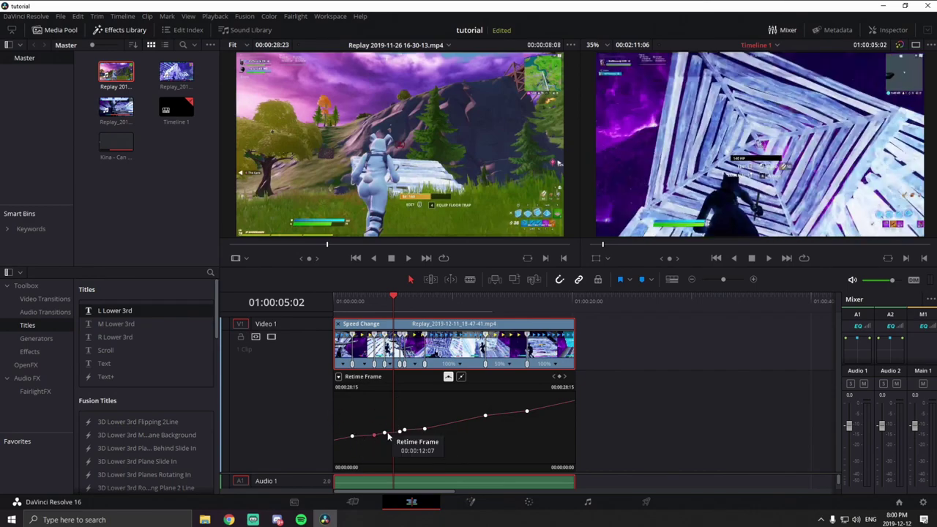
left_click(401, 431)
left_click(449, 377)
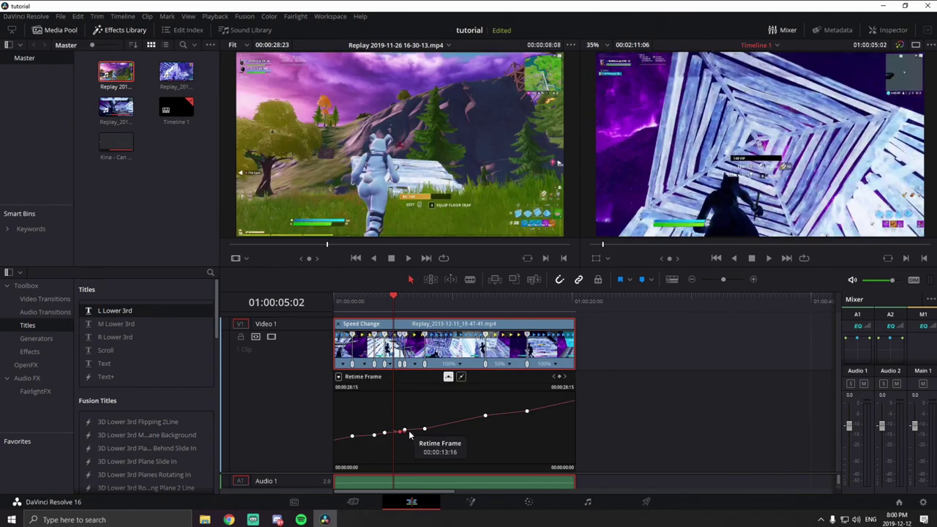
mouse_move(403, 429)
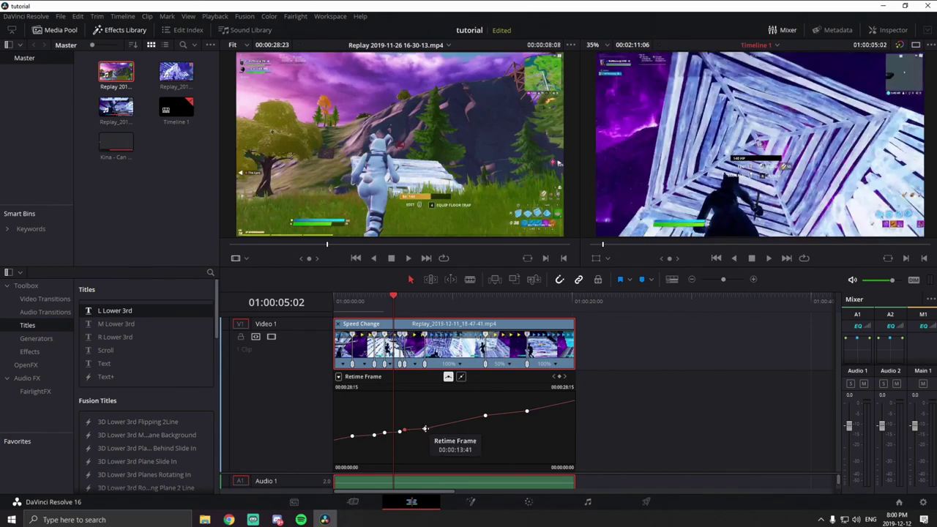
left_click(460, 377)
left_click(448, 377)
left_click_drag(431, 430, 457, 432)
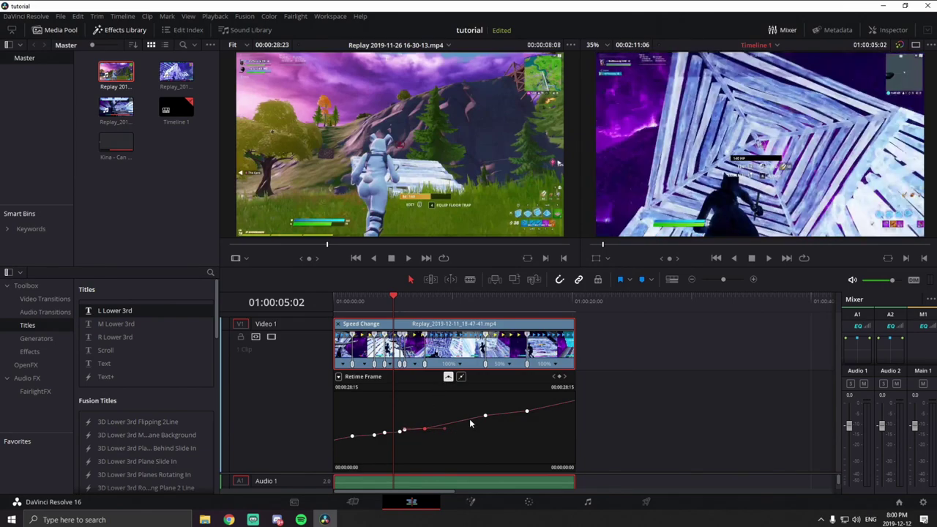
Play back the section around the smoothed speed points, repeating the part leading into the 100% segment.
key("space")
left_click_drag(395, 300, 385, 305)
key("space")
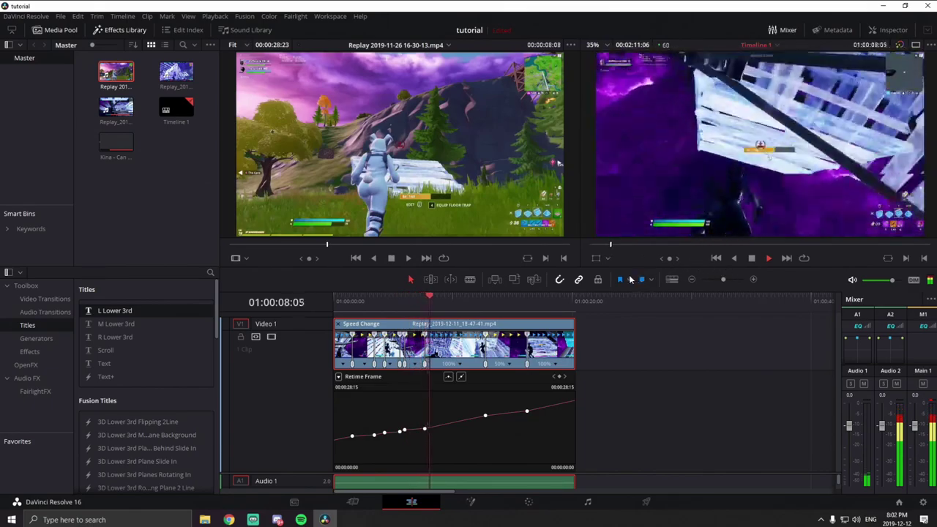
left_click_drag(451, 299, 418, 301)
key("space")
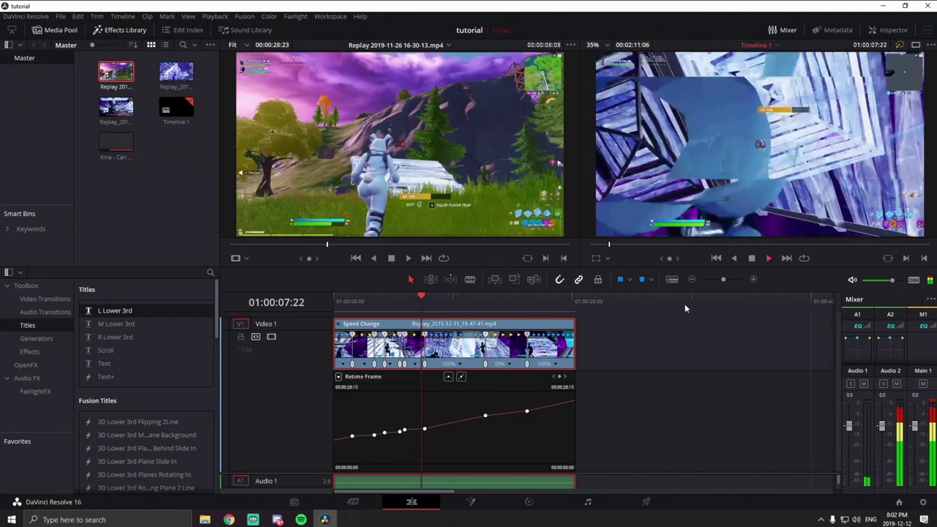
Set the speed point at the start of the 100% segment back to linear and play from 01:00:06:56 past the clip's end.
left_click(425, 428)
left_click(460, 377)
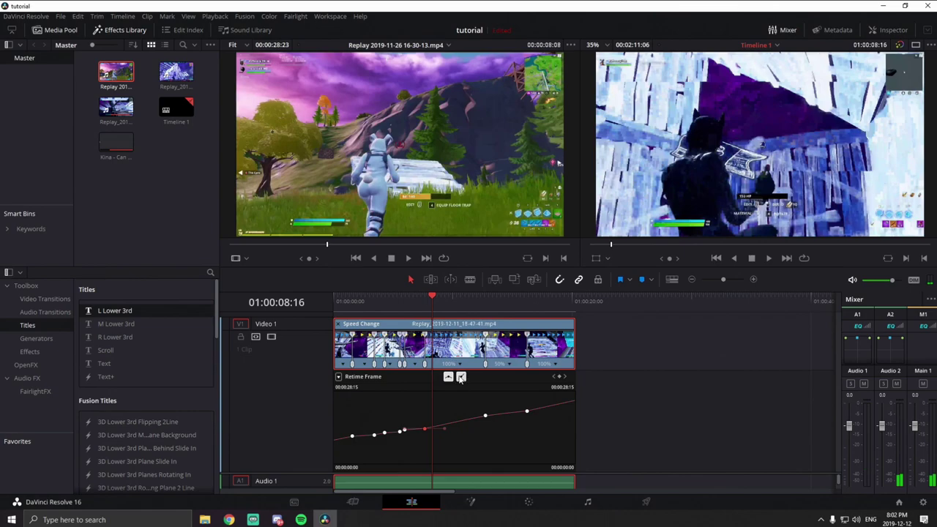
left_click_drag(432, 297, 416, 297)
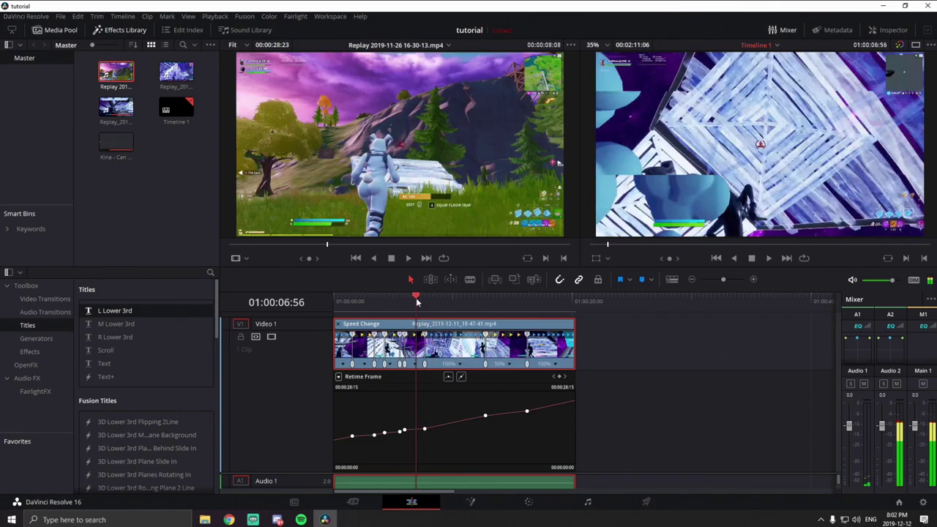
left_click(769, 259)
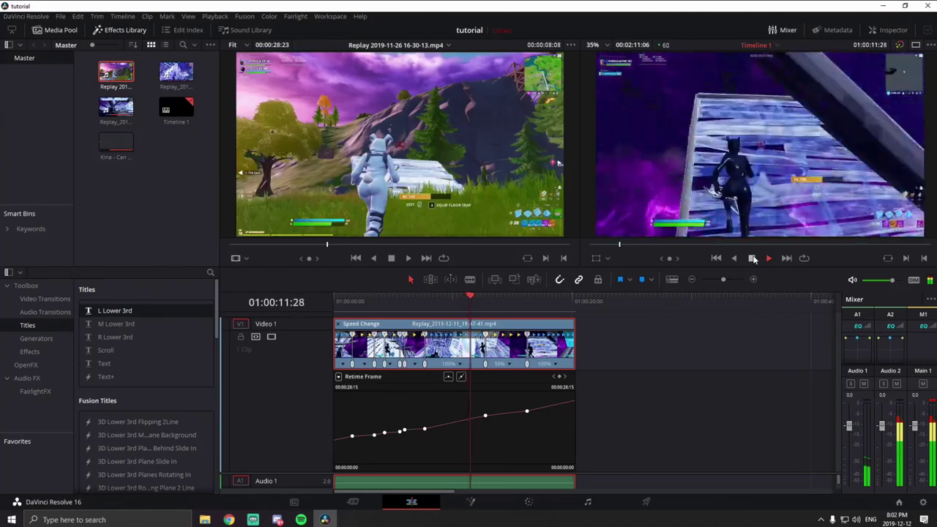
left_click(752, 258)
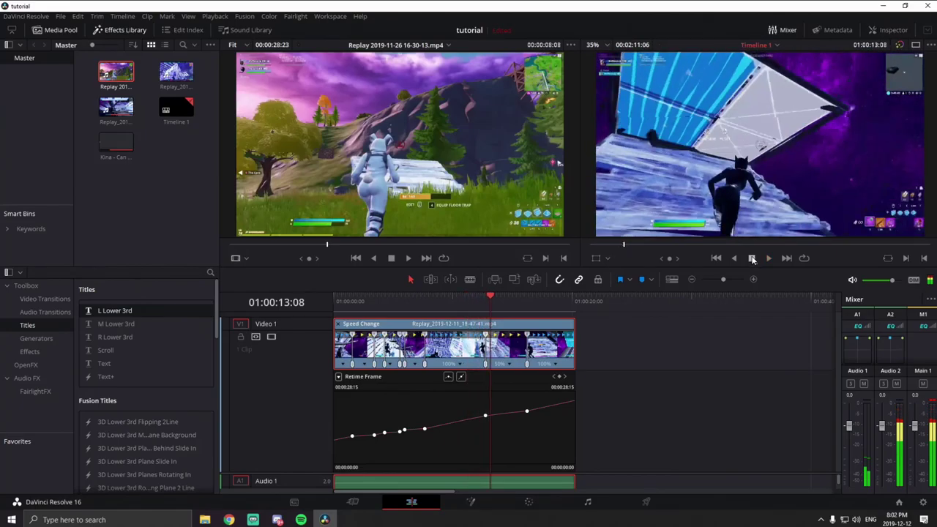
left_click(767, 260)
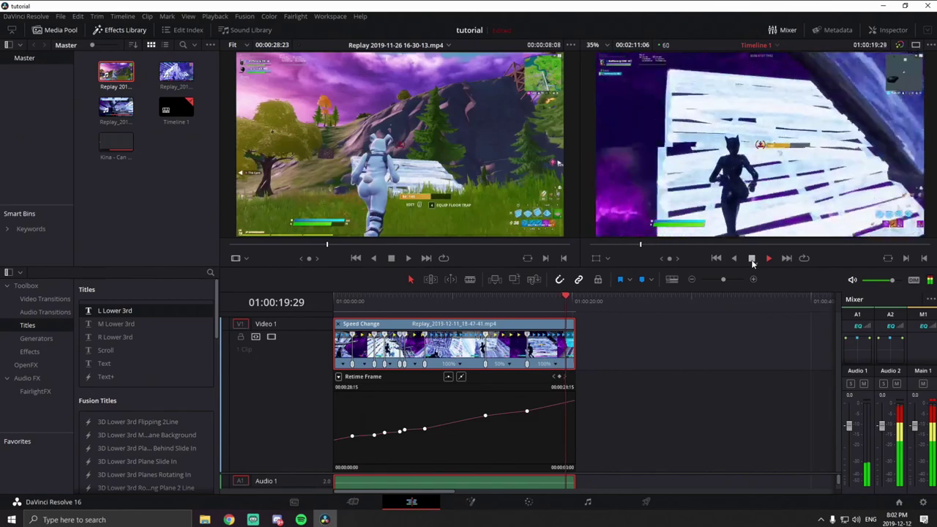
left_click(751, 260)
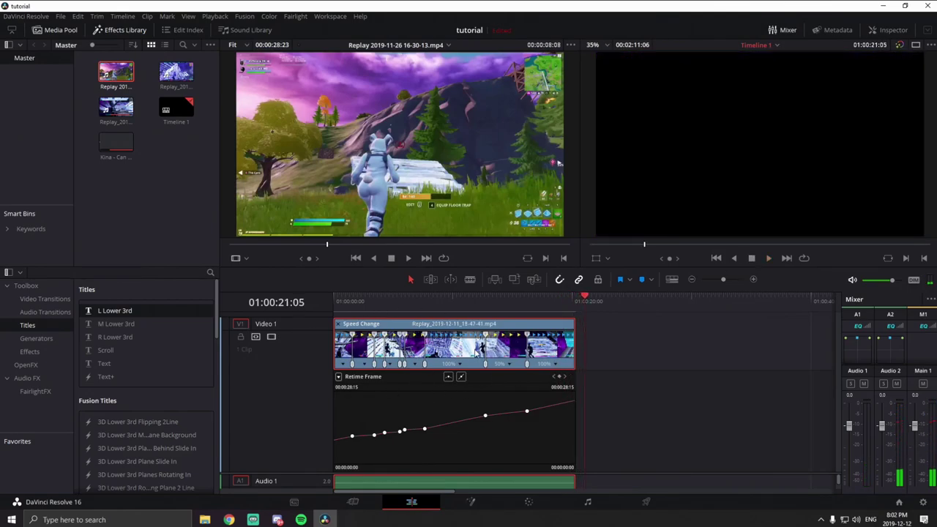
Hide the Retime Curve and the Retime Controls of the Replay clip.
right_click(470, 353)
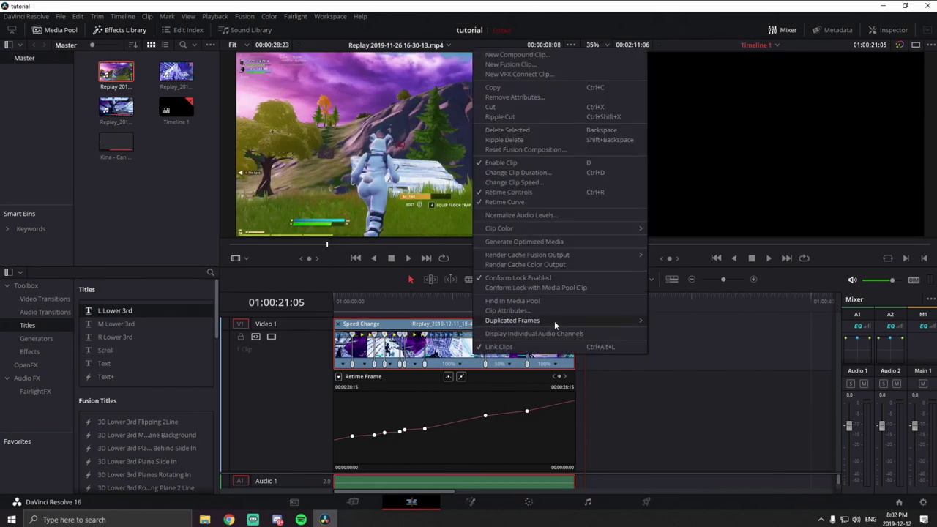
left_click(519, 202)
right_click(465, 441)
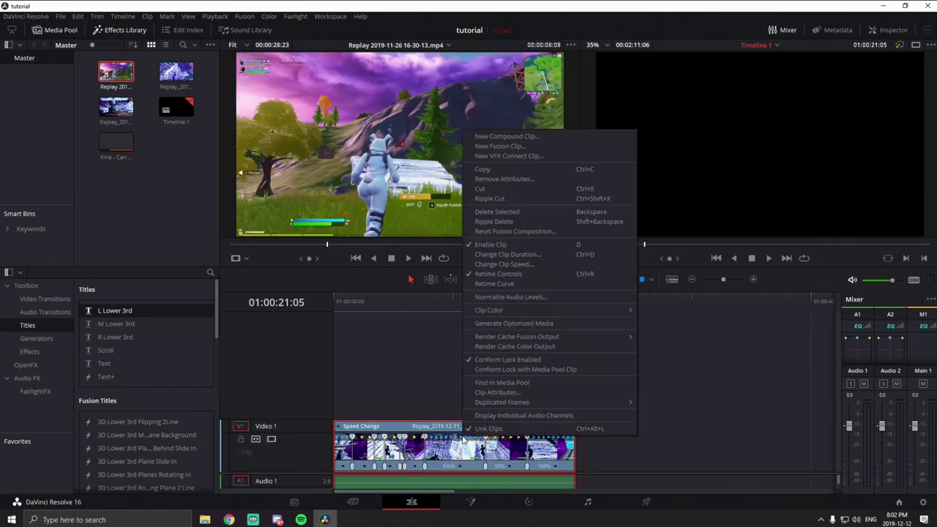
left_click(499, 273)
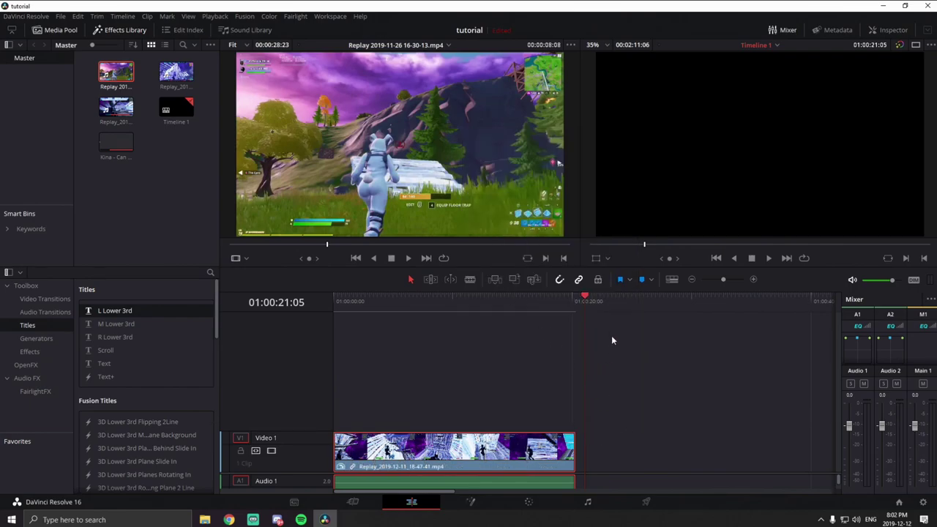
Enlarge the track area and play the finished clip with the song from the start past the clip's end.
left_click_drag(726, 279, 723, 279)
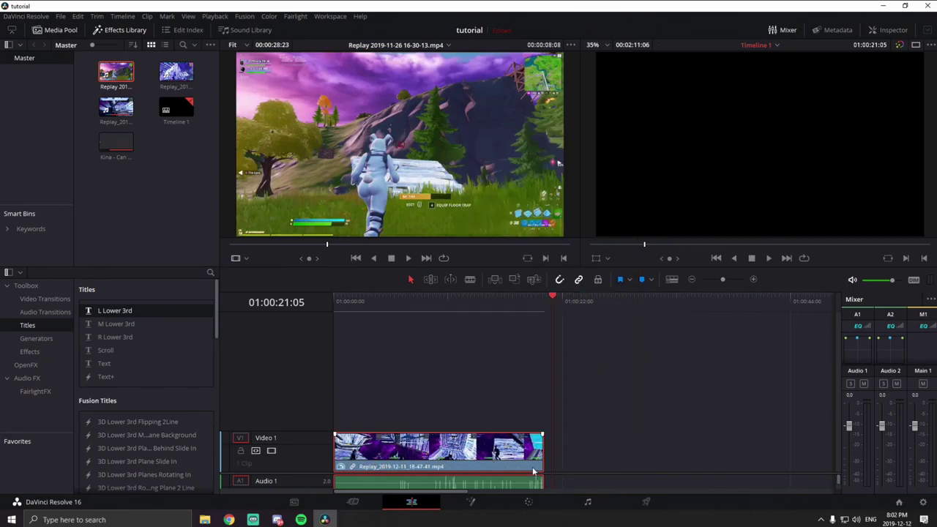
left_click_drag(690, 475, 688, 402)
left_click_drag(519, 297, 332, 303)
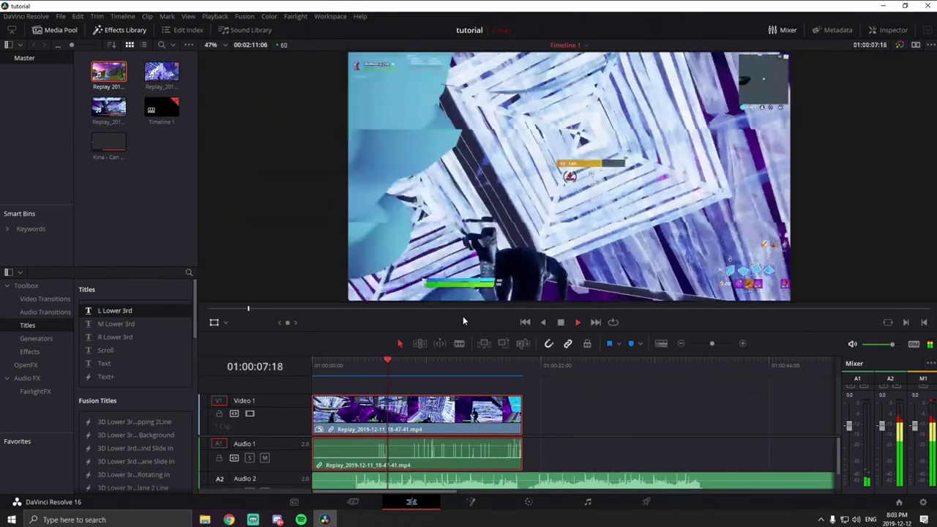
left_click(316, 364)
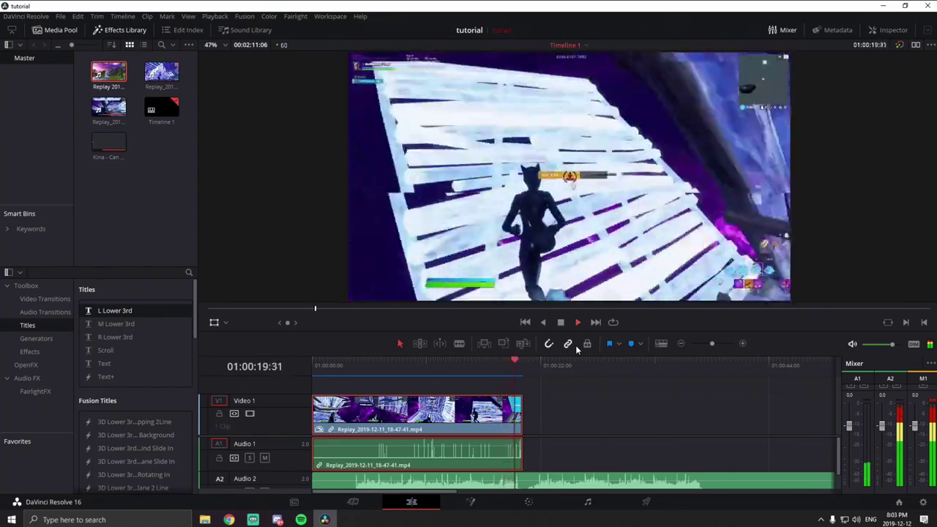
key("space")
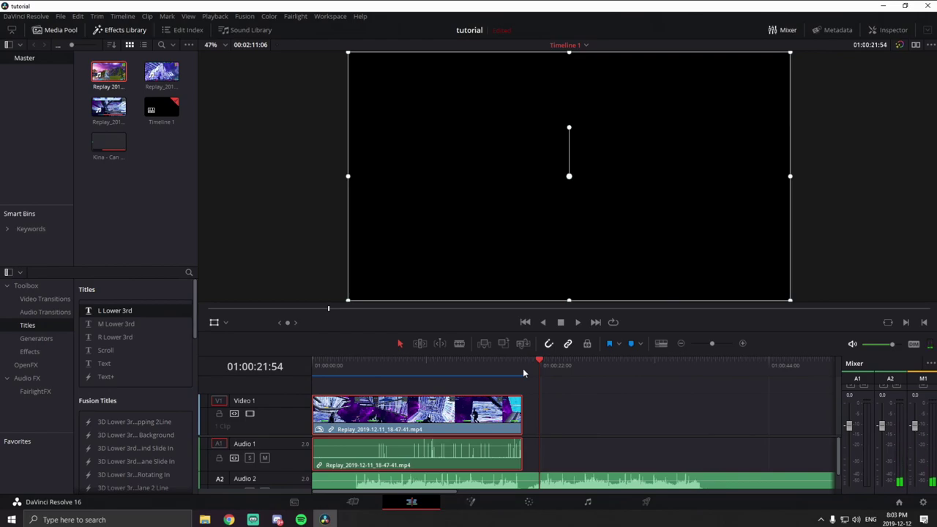
Move the playhead to the clip's end at 01:00:20:20, and replay the timeline from about 01:00:10:00.
left_click_drag(711, 343, 710, 348)
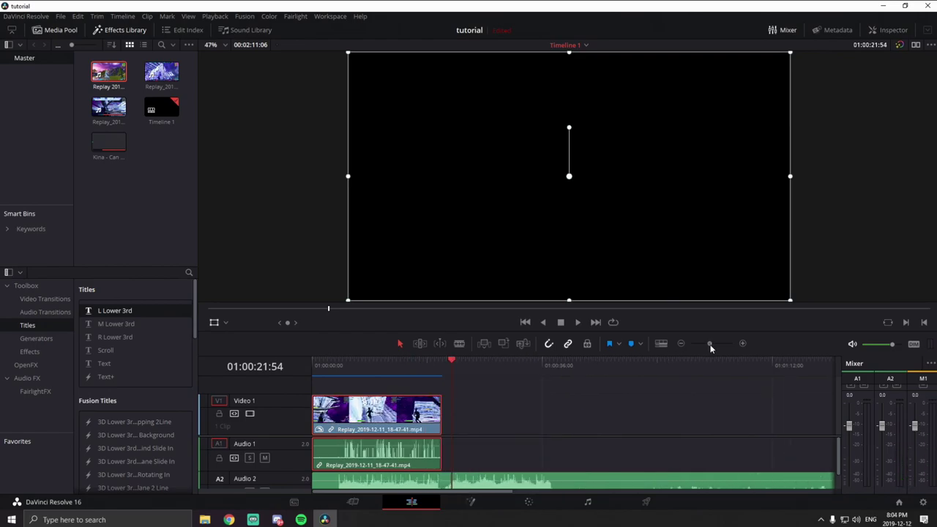
mouse_move(447, 363)
left_mouse_down()
mouse_move(417, 362)
mouse_move(443, 366)
left_mouse_up()
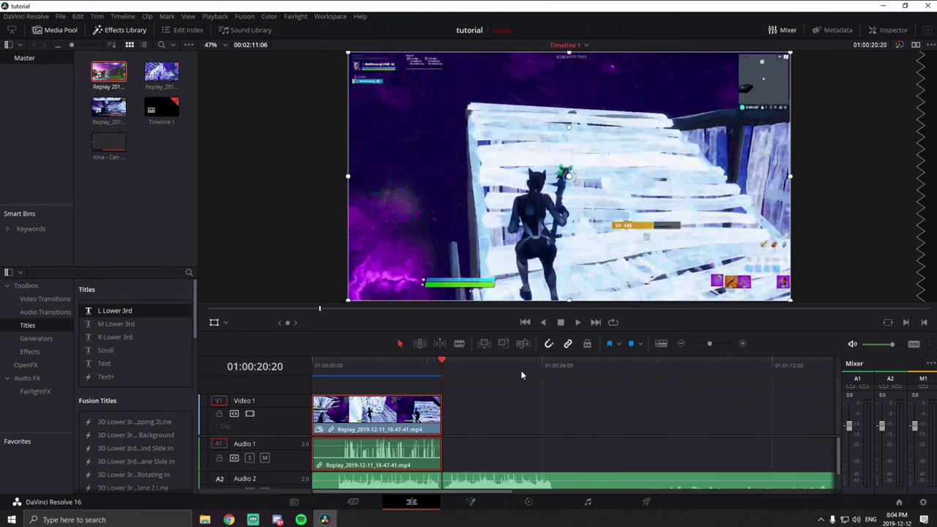
left_click(475, 376)
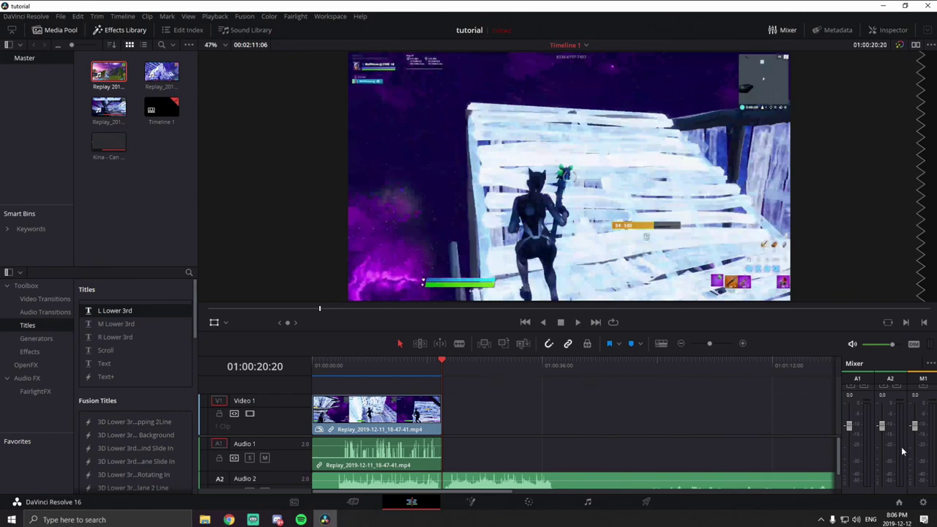
left_click_drag(414, 361, 376, 360)
left_click(577, 323)
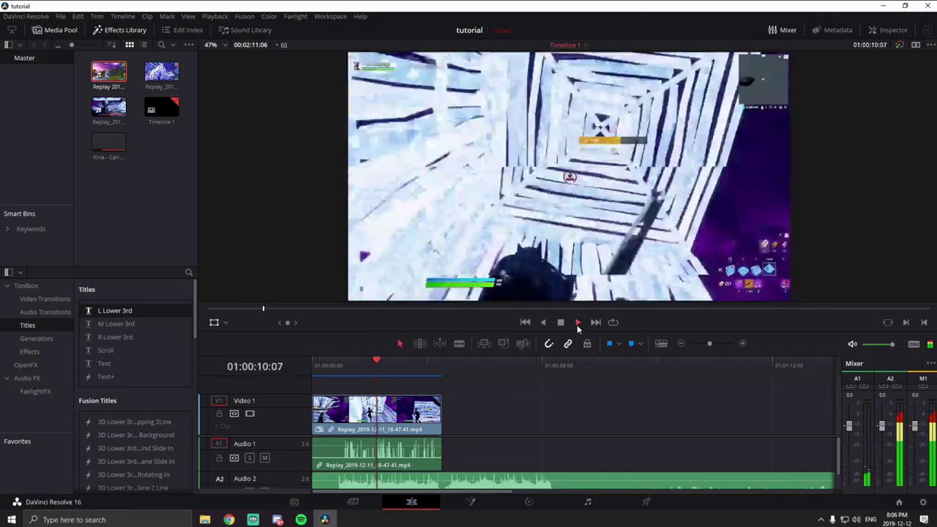